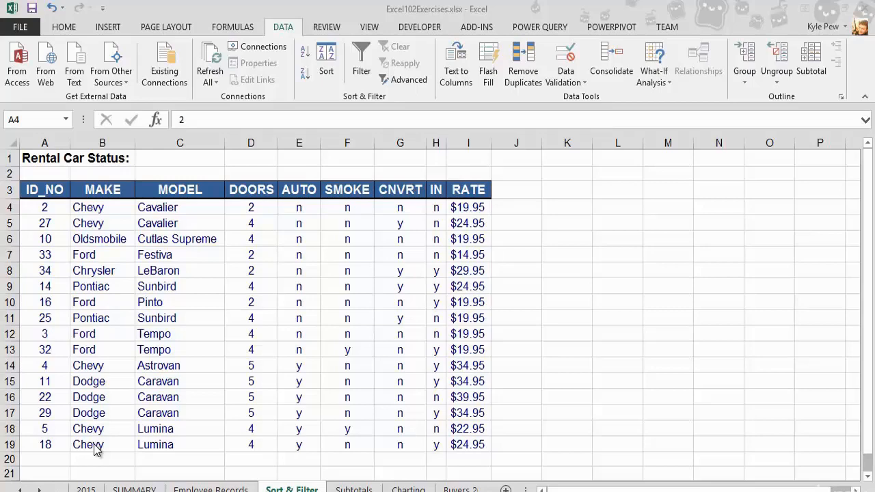
Step: Select cells B4 through B30 in the MAKE column, including the blank rows below the car list
left_click(92, 203)
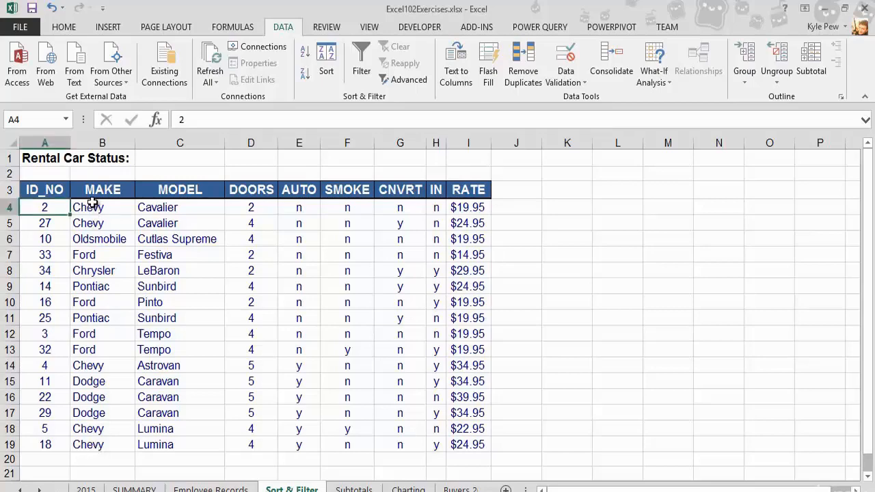
left_click(90, 205)
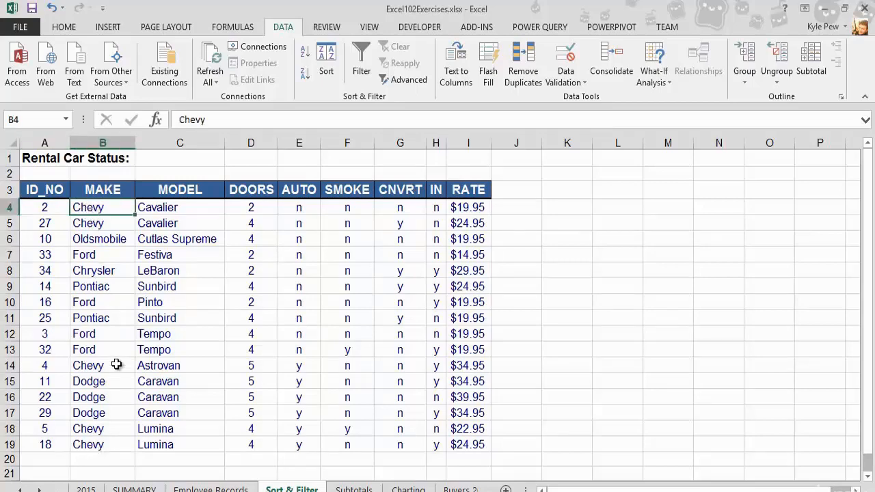
scroll(117, 365, "down", 2)
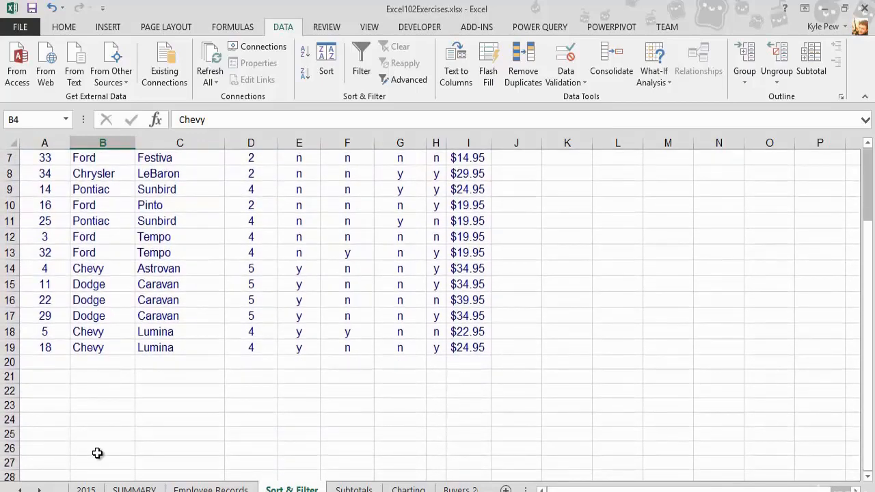
scroll(97, 453, "down", 1)
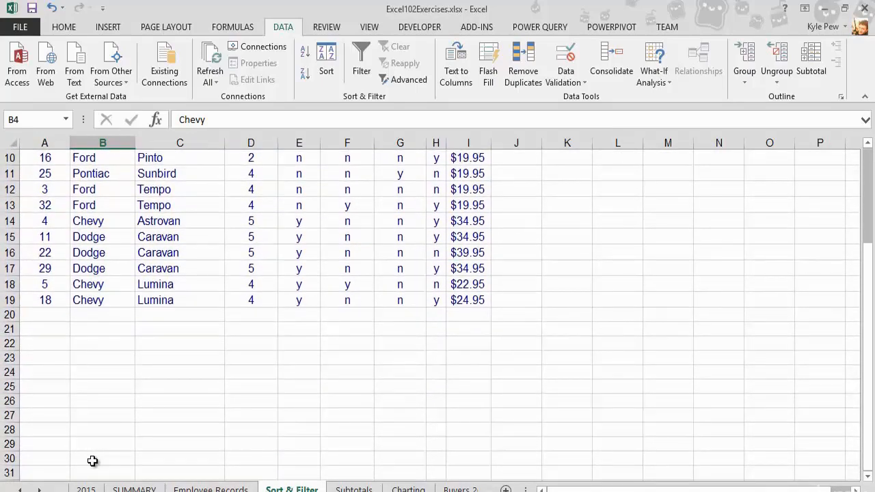
left_click(93, 461, "shift")
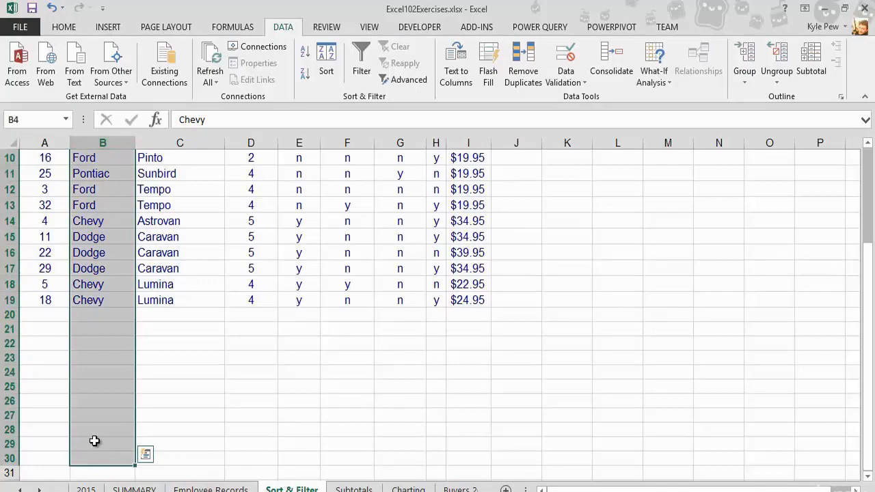
scroll(95, 441, "up", 3)
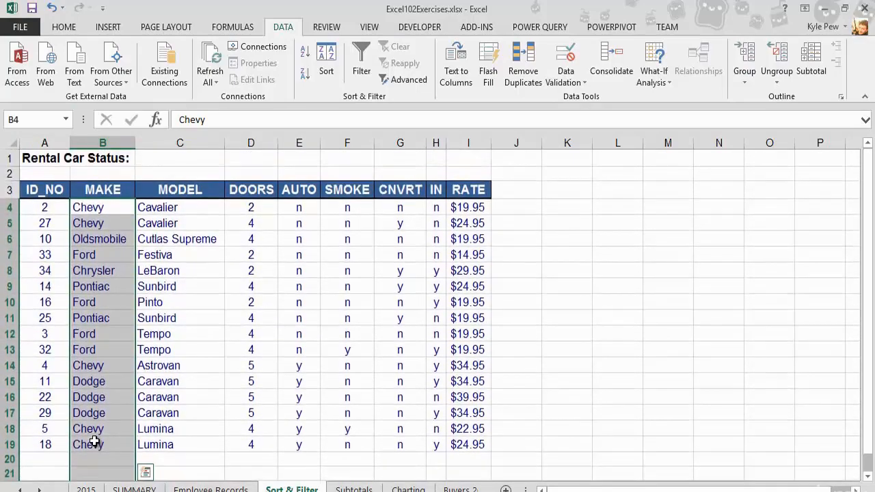
scroll(94, 441, "down", 4)
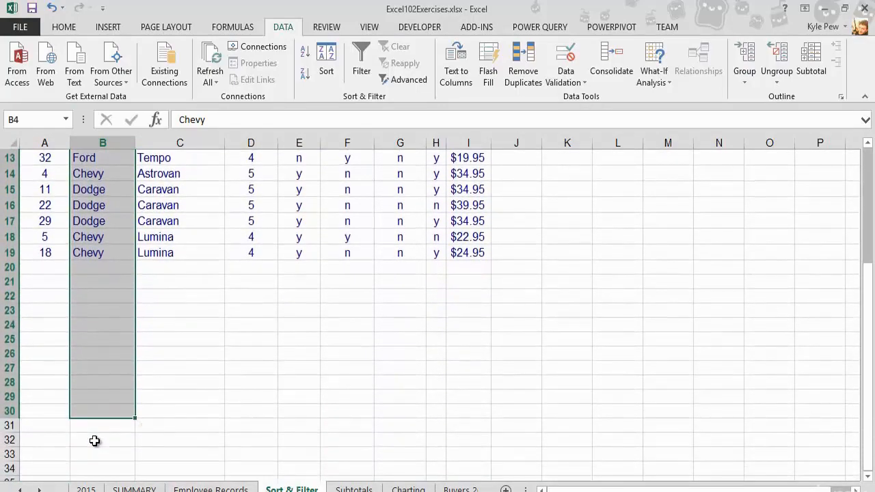
scroll(94, 441, "up", 4)
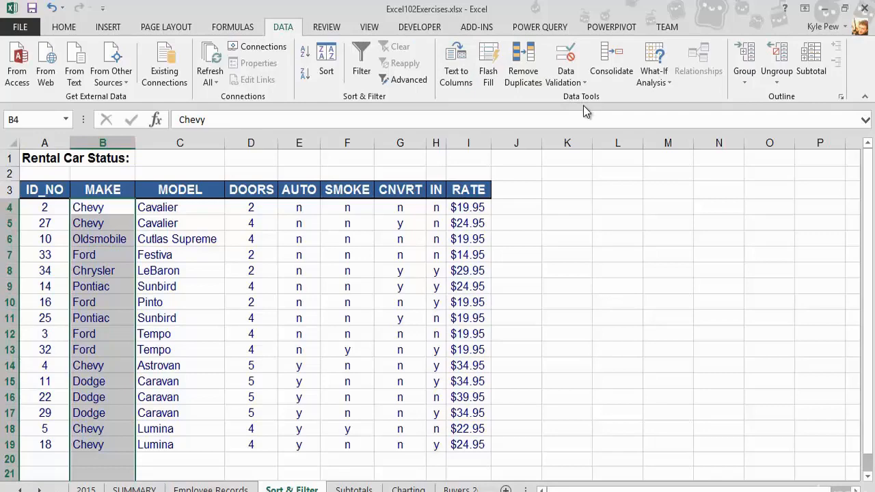
Step: Open data validation for the selected MAKE cells and set the allowed criteria to List
left_click(566, 82)
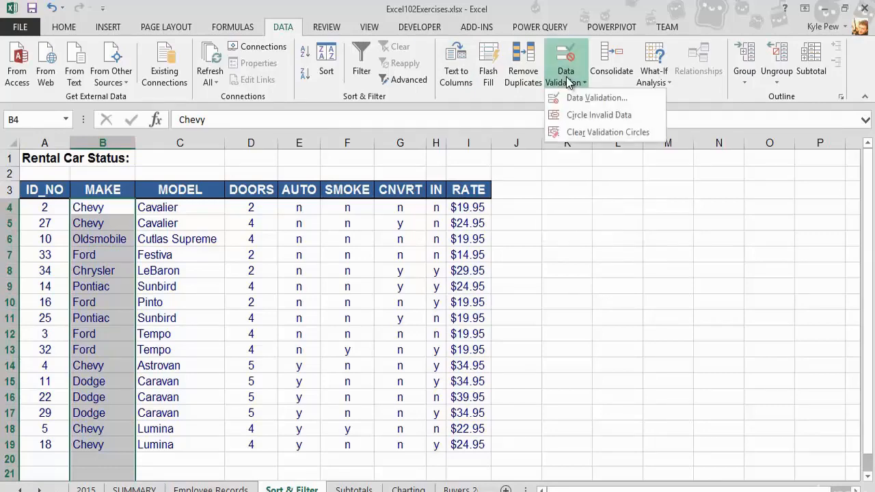
left_click(599, 99)
left_click_drag(644, 205, 205, 144)
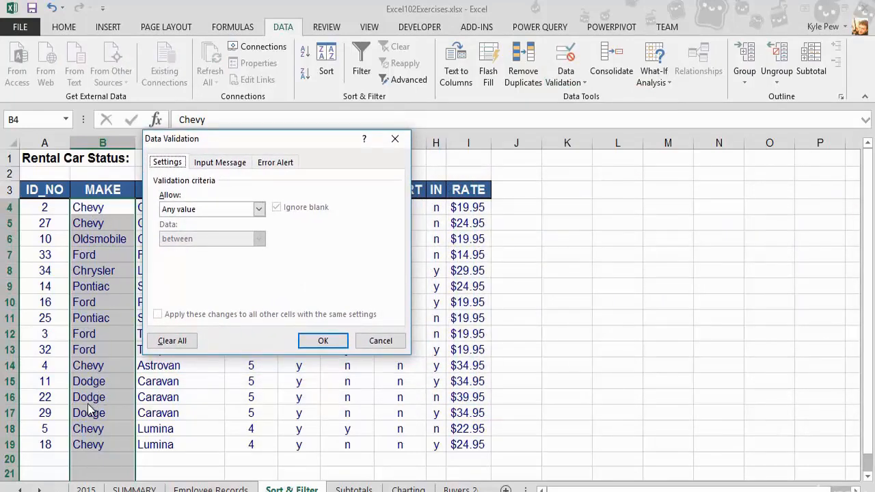
left_click(176, 212)
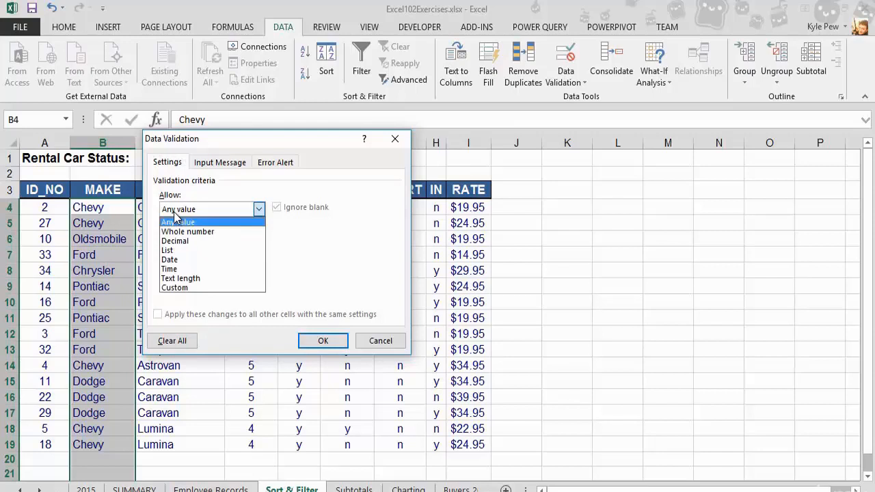
left_click(176, 252)
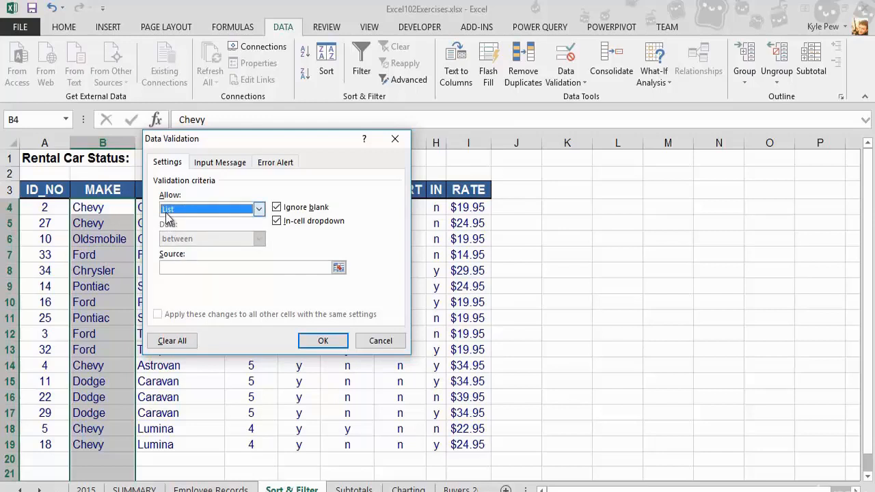
Step: Set the list source to Chevy, Ford, Pontiac, Dodge and apply the validation rule
left_click(165, 266)
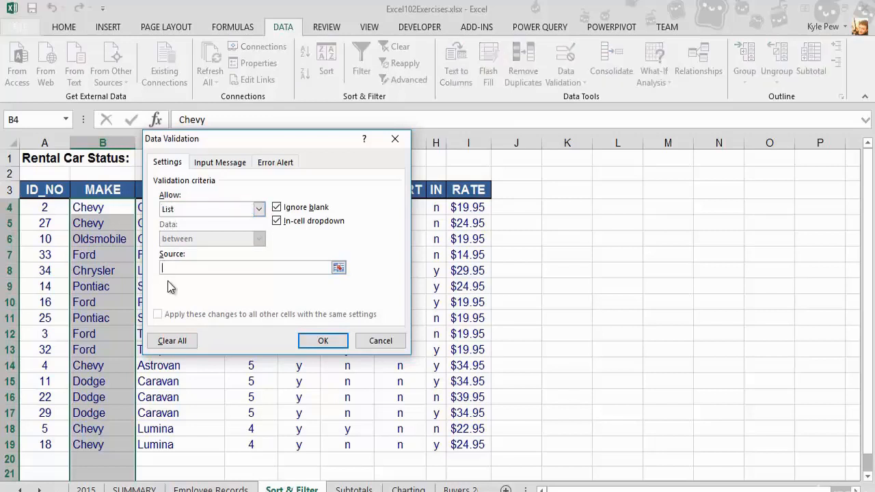
type("Chevy, Ford, Pnti")
key("BackSpace")
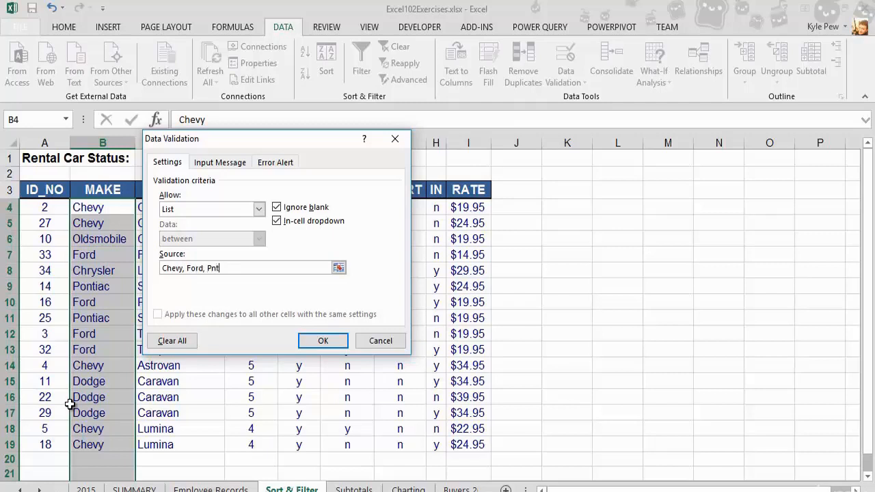
key("BackSpace")
key("BackSpace")
type("ontiac, Dodge")
left_click(316, 340)
Step: Add a car in row 20 with ID 100, make Ford chosen from the validation list, and model Mustang
scroll(123, 298, "down", 2)
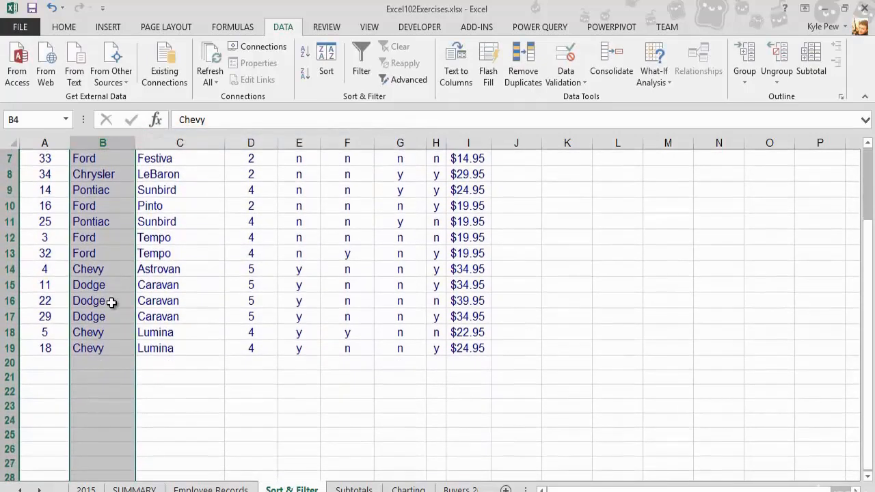
left_click(34, 365)
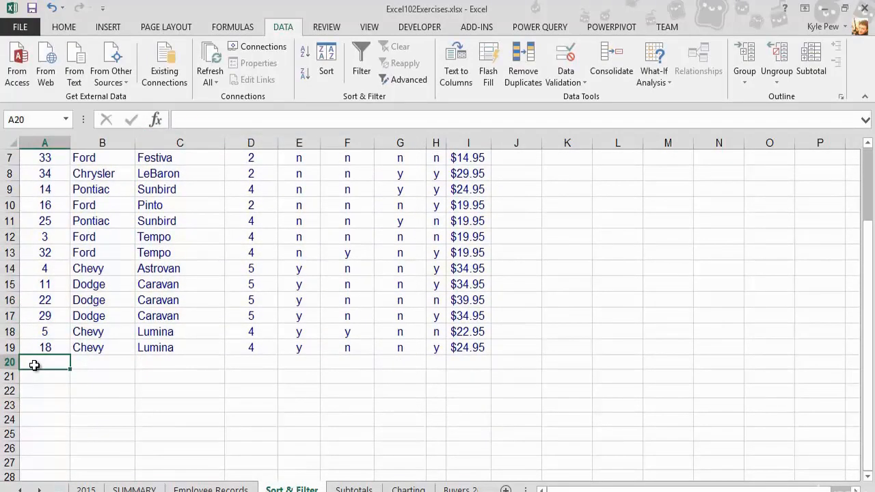
type("100")
key("Tab")
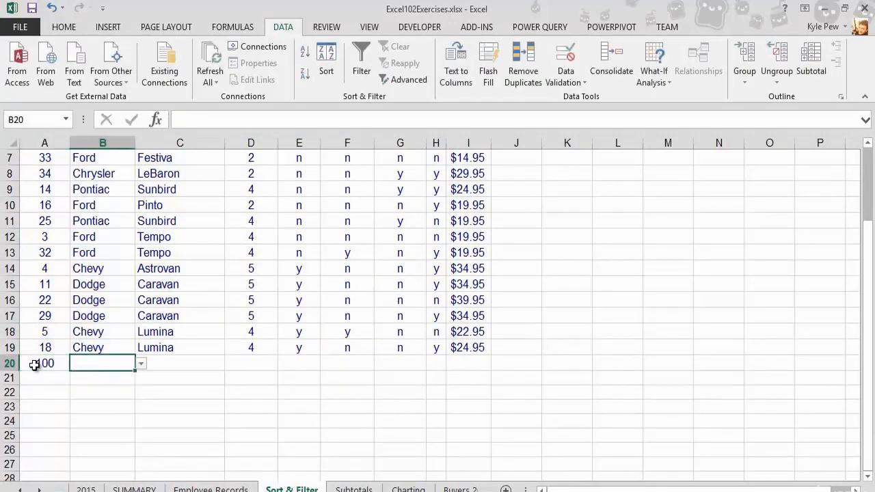
left_click(140, 365)
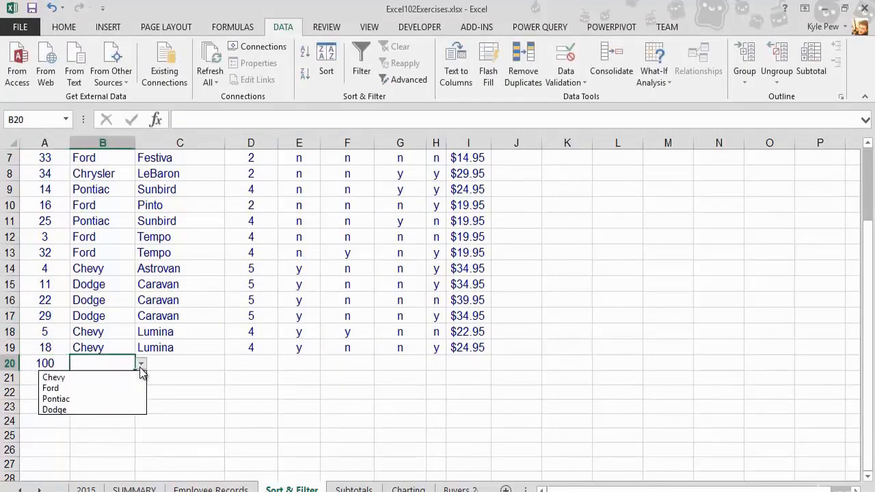
left_click(55, 388)
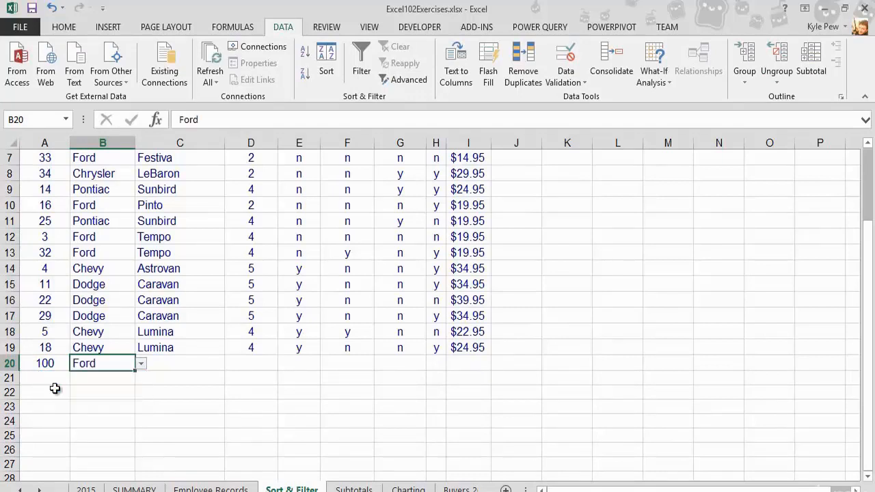
key("Tab")
type("Mustang")
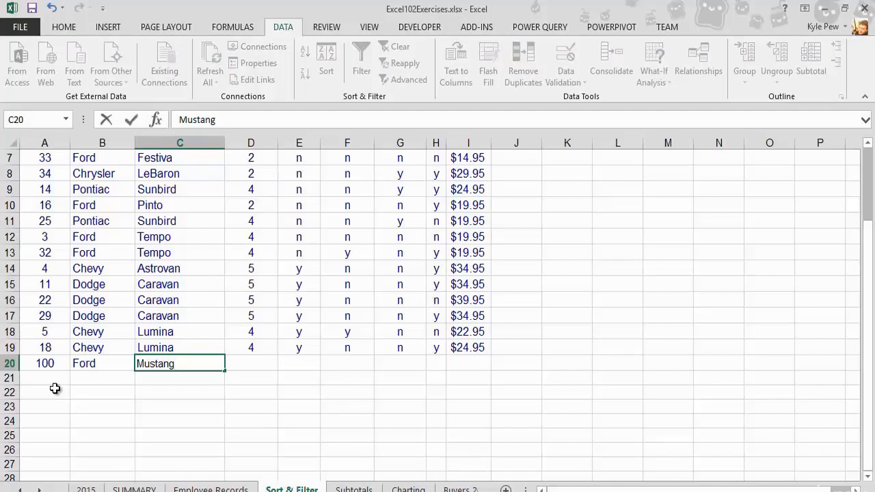
key("Tab")
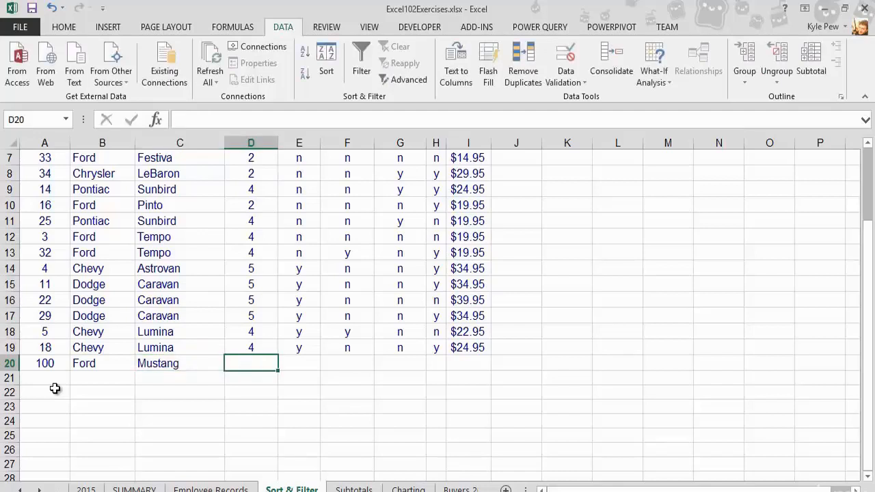
Step: Enter 110 as the ID number of a new car in row 21
left_click(55, 377)
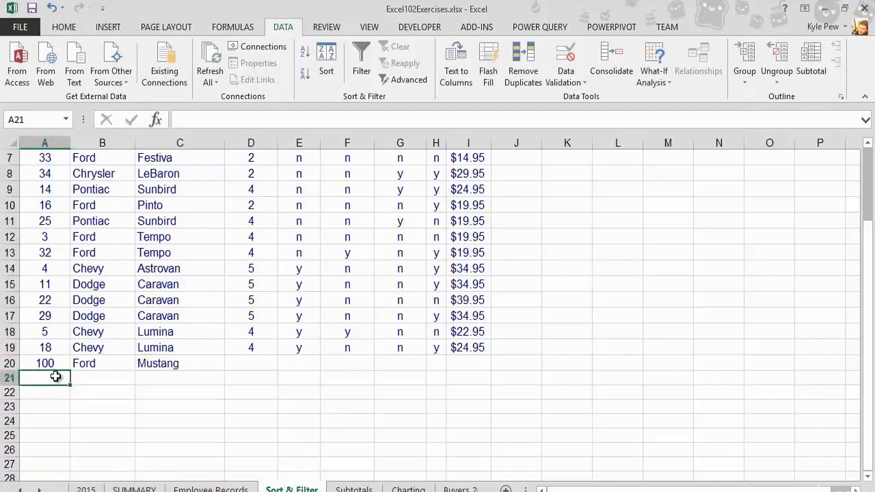
type("110")
key("Tab")
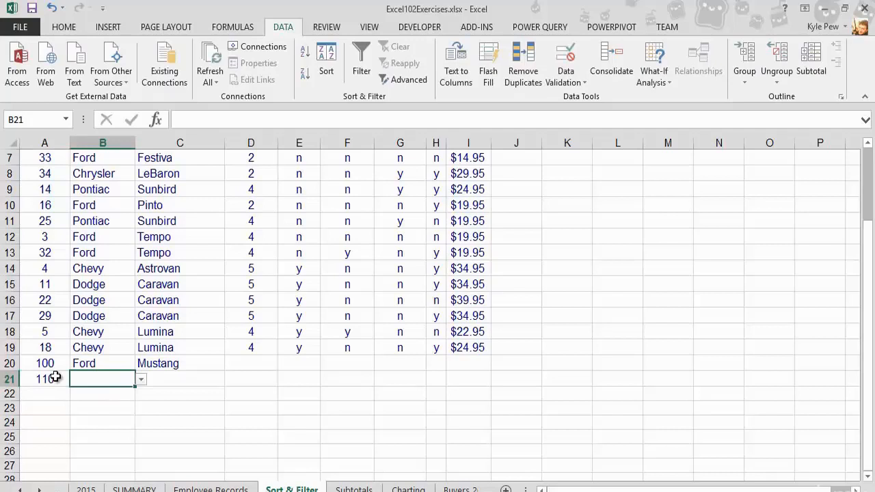
Step: Try to enter Porsche as the make in cell B21 and cancel the entry
type("Porsche")
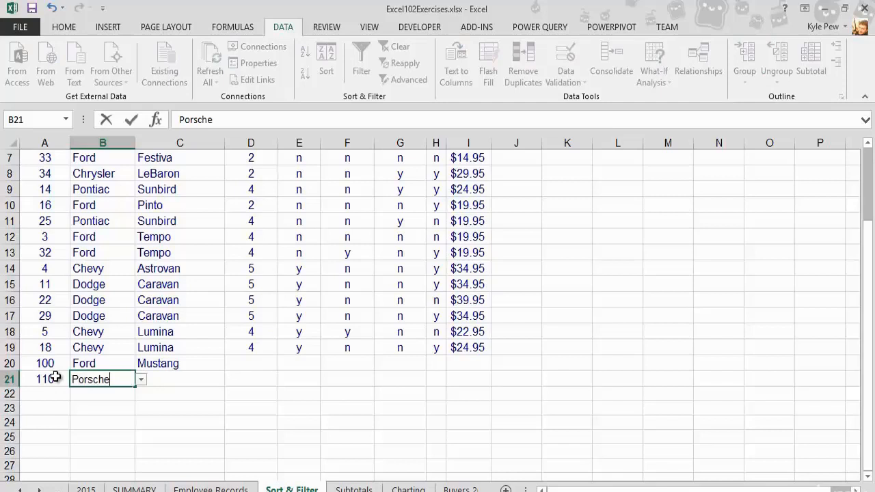
left_click(74, 406)
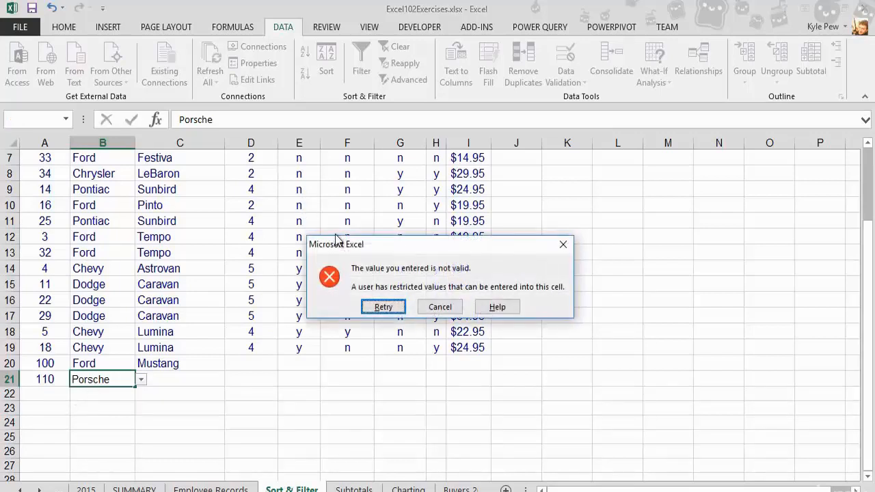
left_click_drag(337, 239, 114, 216)
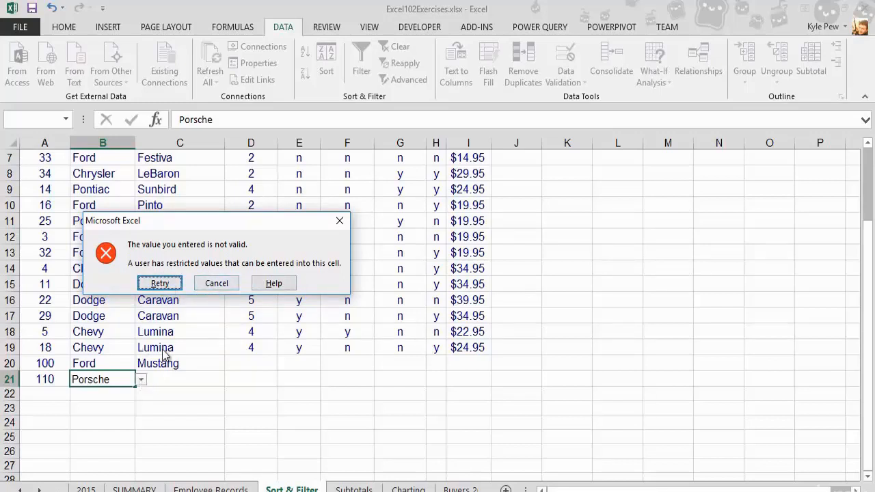
left_click(205, 283)
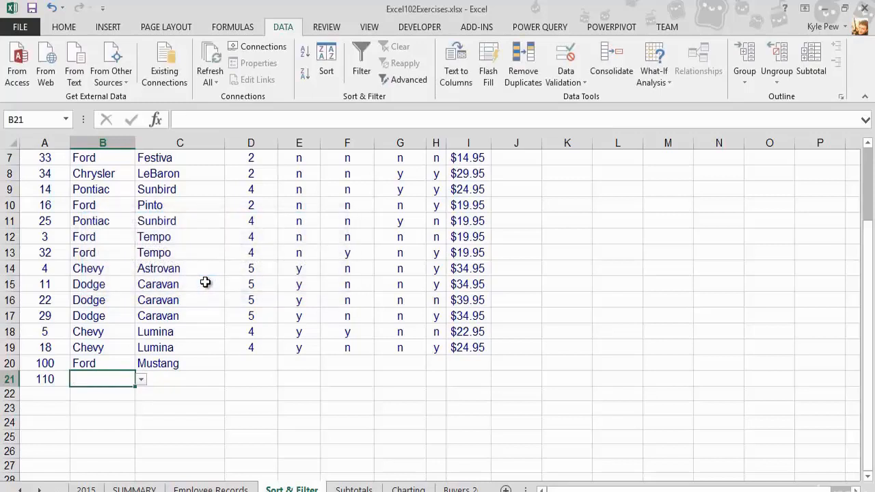
Step: Choose Chevy from the validation list as the make in cell B21
left_click(140, 380)
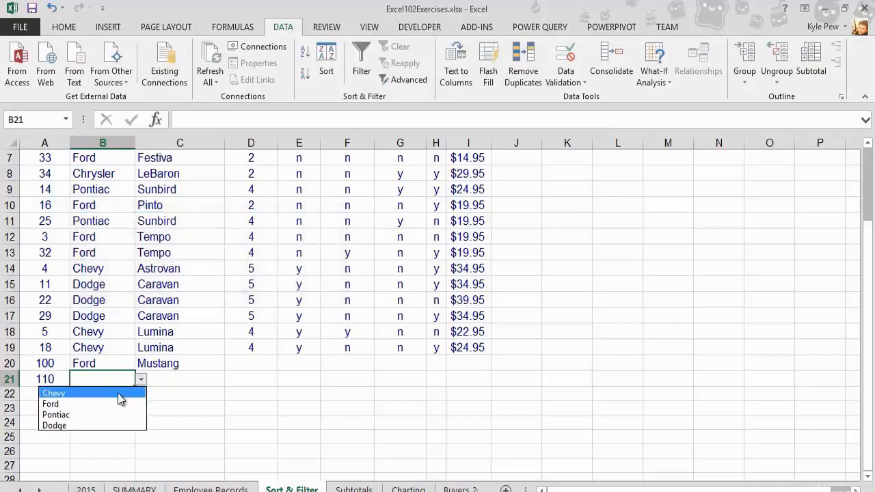
left_click(53, 393)
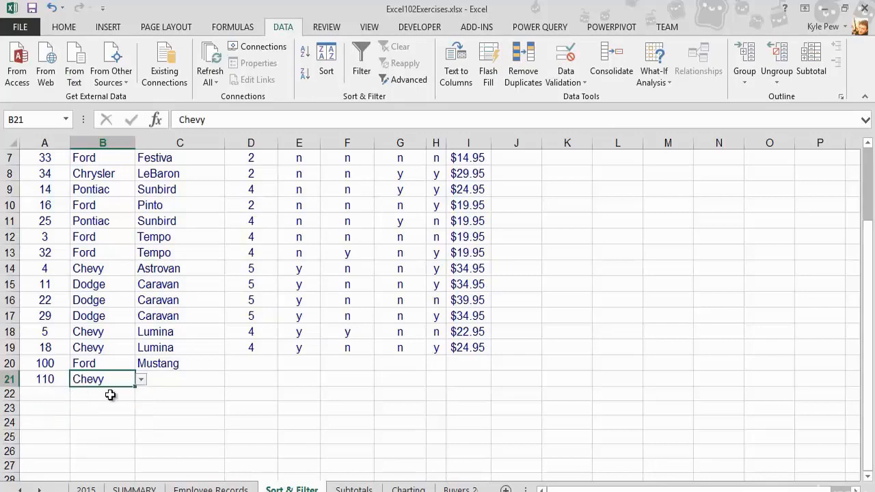
scroll(110, 395, "up", 2)
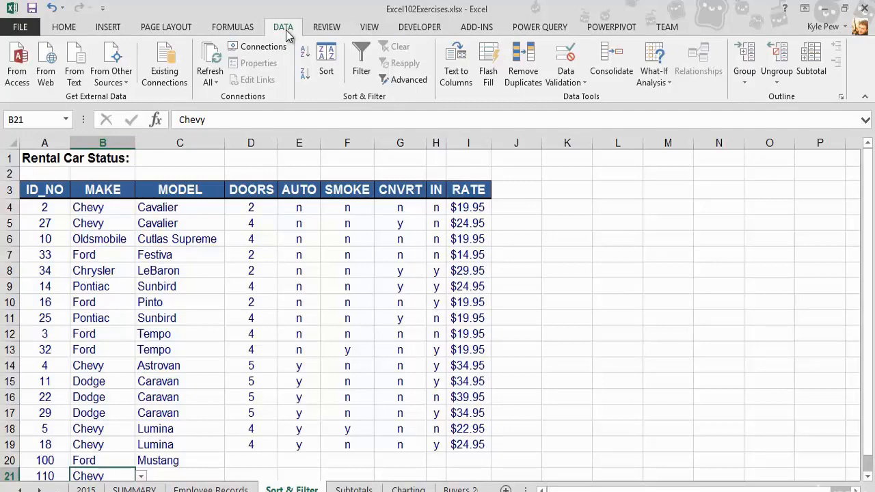
left_click(573, 83)
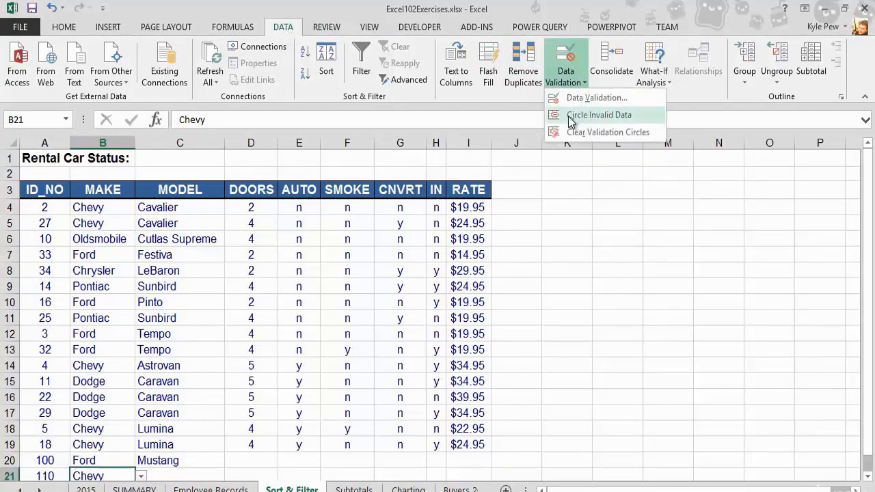
left_click(628, 122)
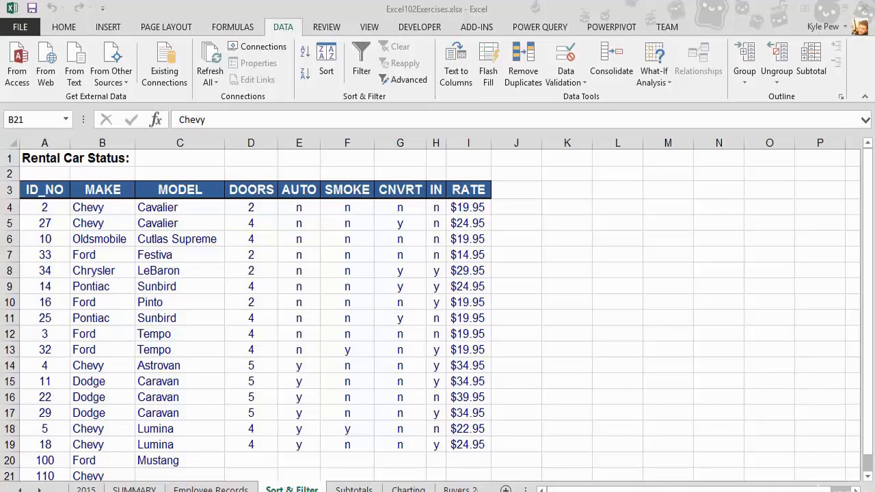
Step: Try to enter Prosche as the make in cell B21 and cancel the entry
scroll(117, 425, "down", 1)
left_click(101, 427)
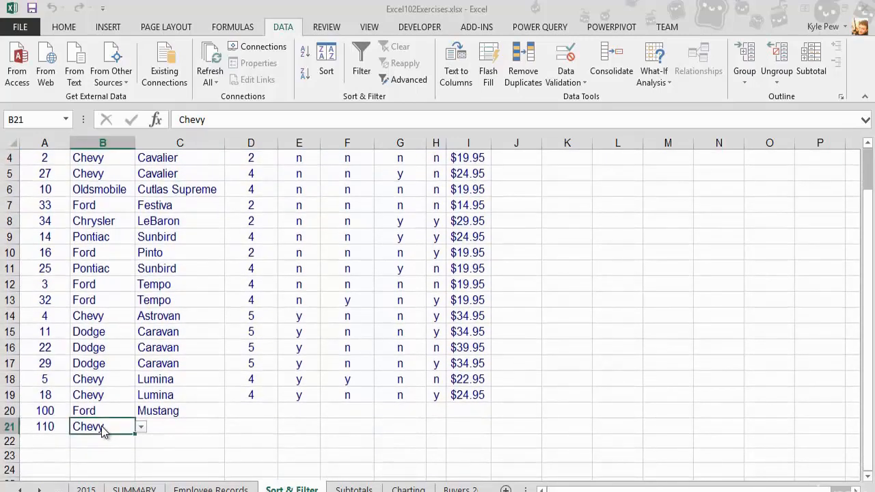
type("Prosche")
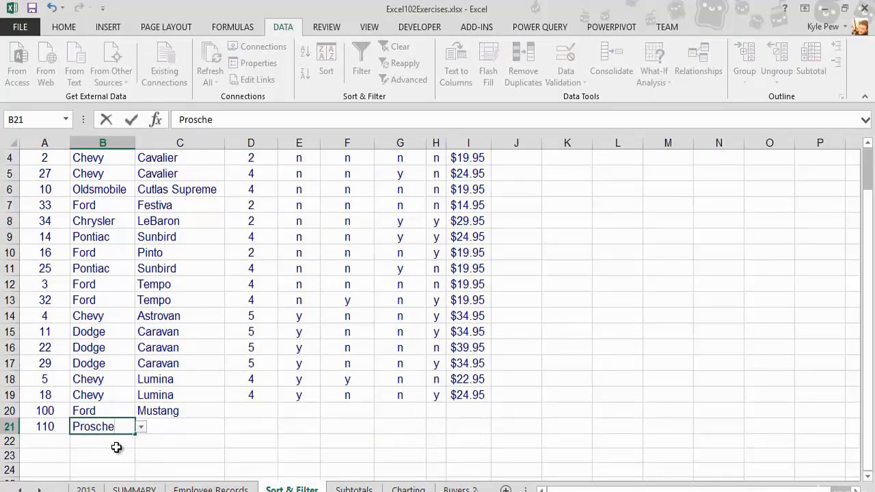
key("Return")
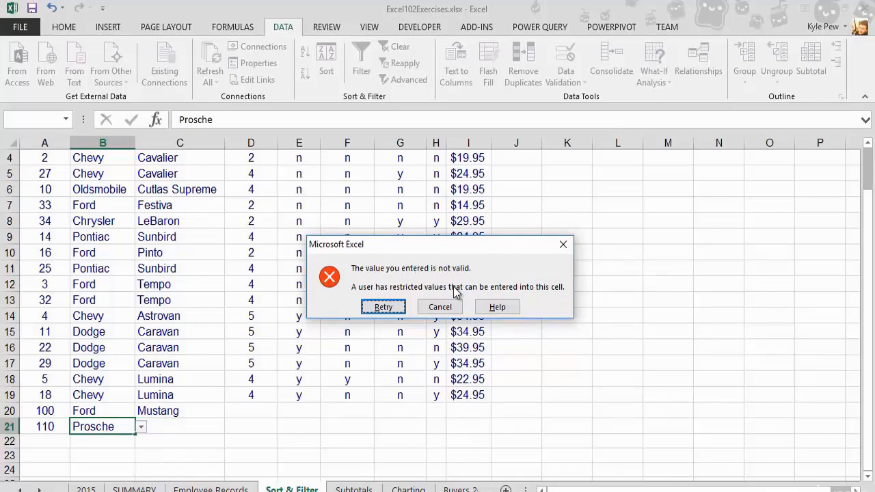
left_click(440, 307)
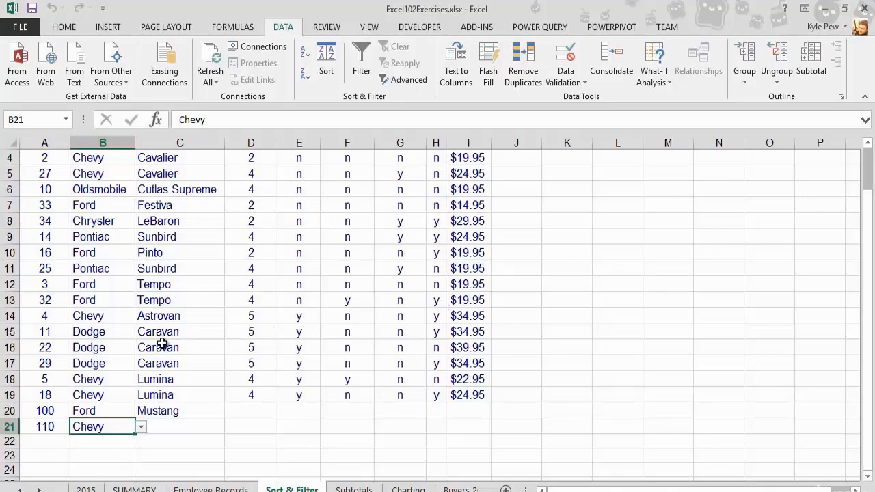
Step: Set the title of the data validation error alert for the MAKE cells B4:B30 to Car Make
scroll(161, 343, "up", 1)
left_click(114, 214)
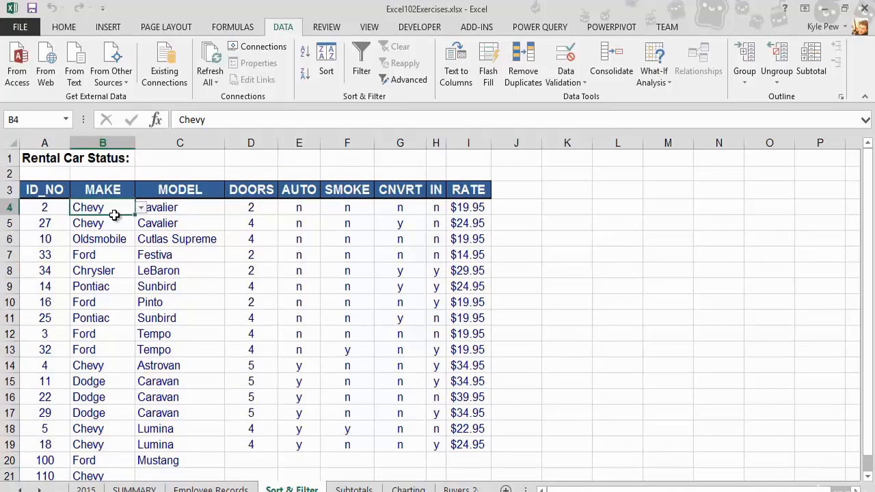
scroll(90, 328, "down", 4)
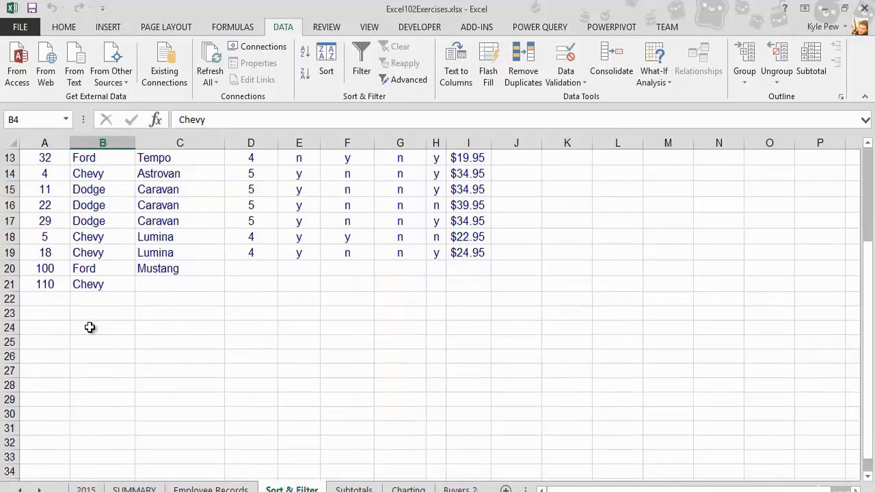
scroll(89, 327, "down", 2)
left_click(92, 318, "shift")
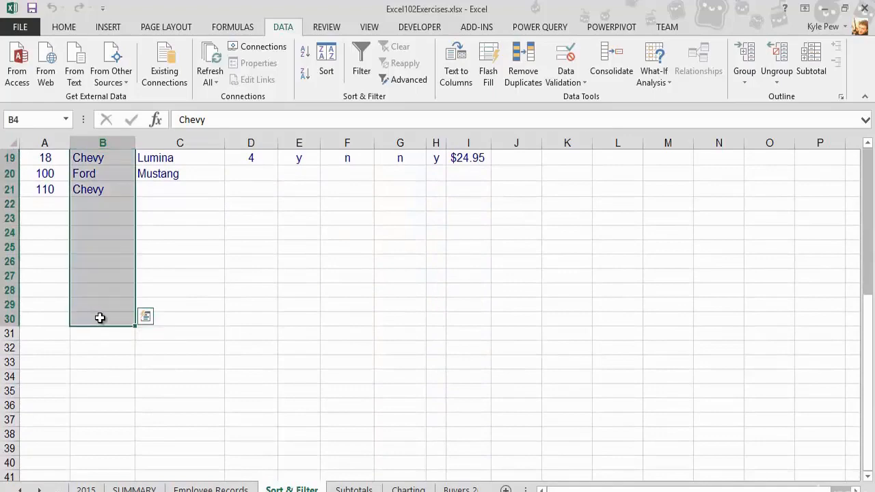
scroll(100, 318, "up", 5)
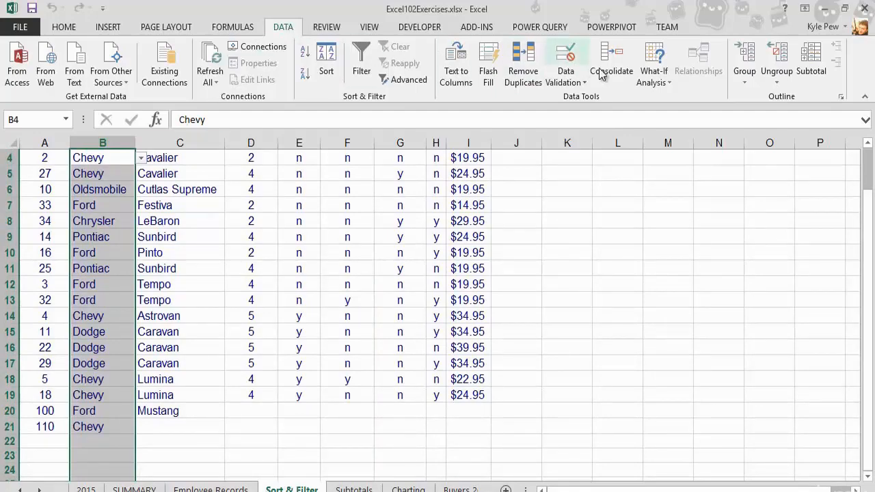
left_click(565, 80)
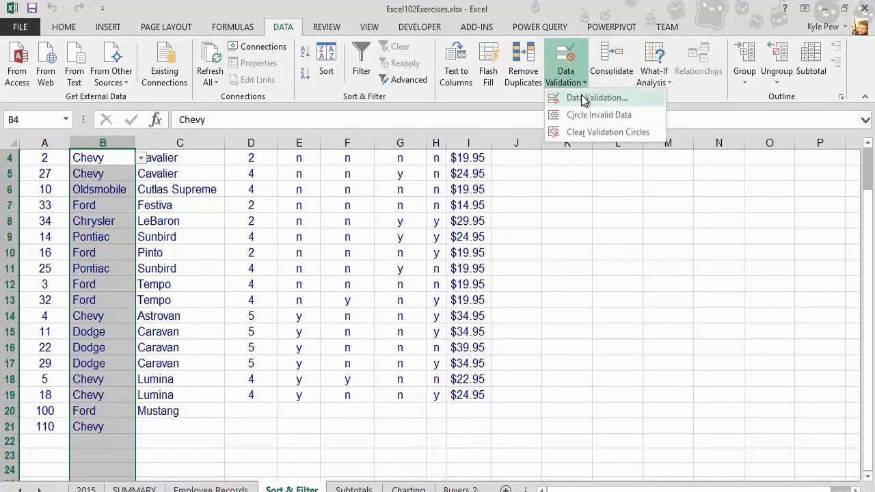
left_click(582, 100)
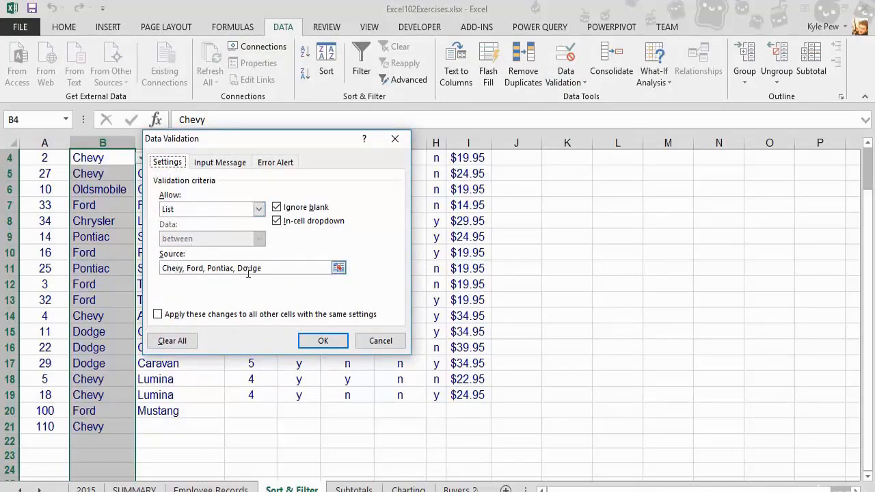
left_click(278, 162)
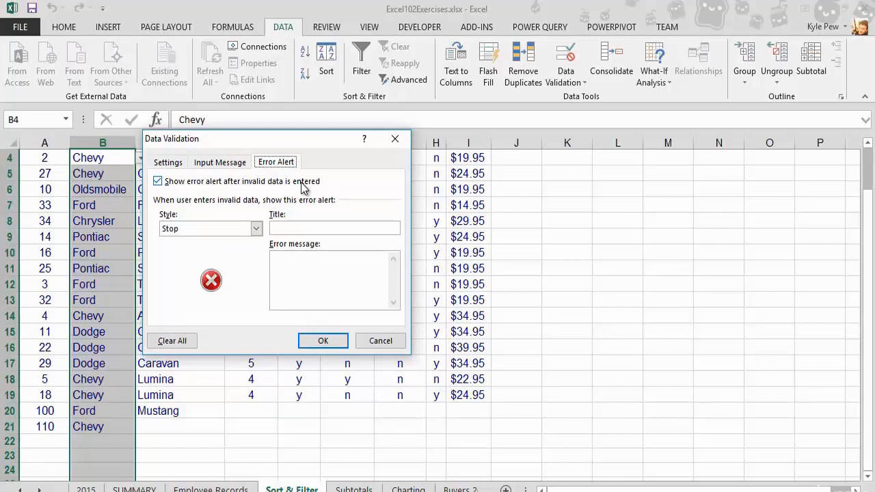
left_click(298, 227)
type("Car Make")
Step: Set the error message to "You entered an incorrect make. Please select a valid make from the drop down menu." and apply it
left_click(289, 284)
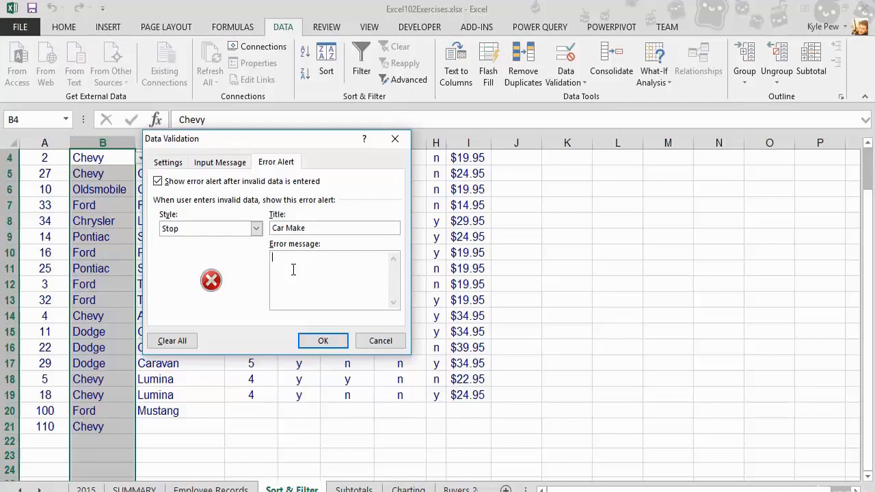
type("Try Again?")
left_click_drag(316, 258, 270, 260)
type("You must")
key("BackSpace")
key("BackSpace")
key("BackSpace")
key("BackSpace")
type("entered an incorrect make. Please select a valid make")
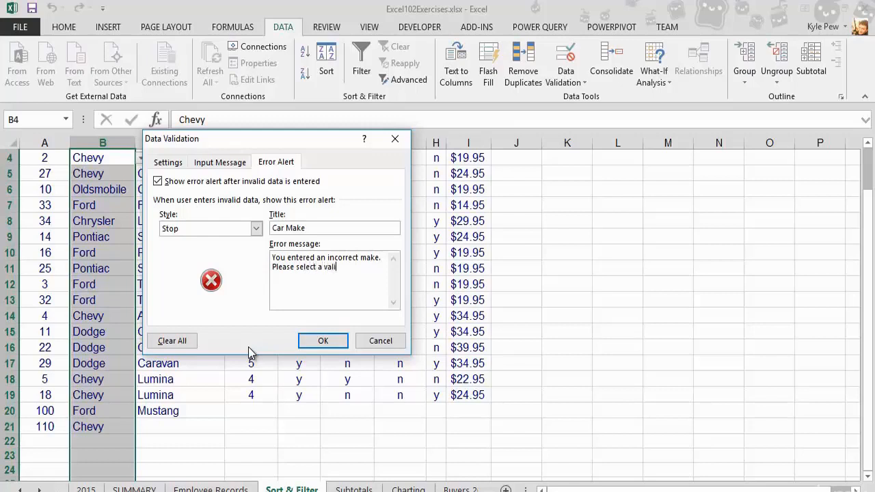
type(" from the drop down menu.")
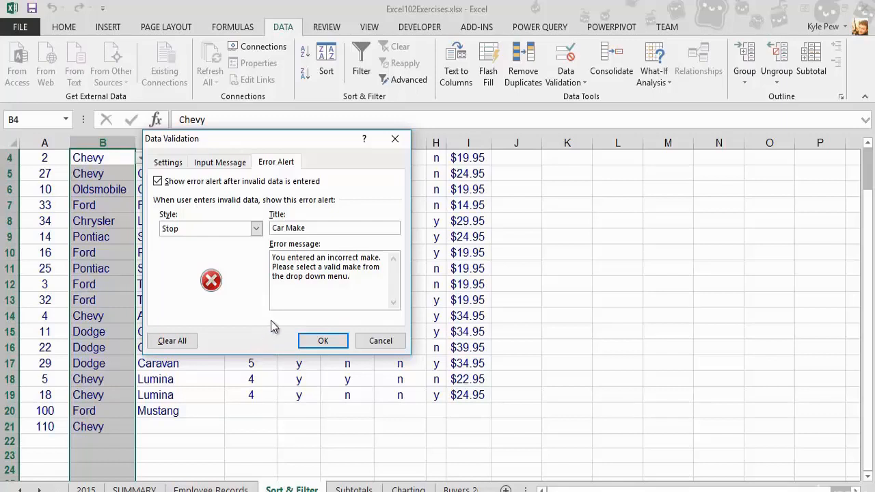
left_click(319, 340)
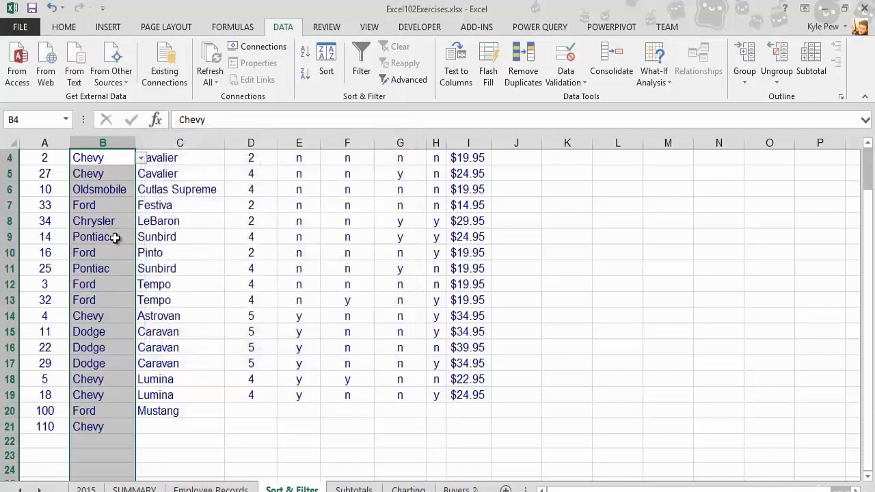
Step: Test the custom error alert by trying Porsche as the make in cell B21, then retry, cancel and open the list of makes
scroll(109, 356, "down", 1)
left_click(94, 380)
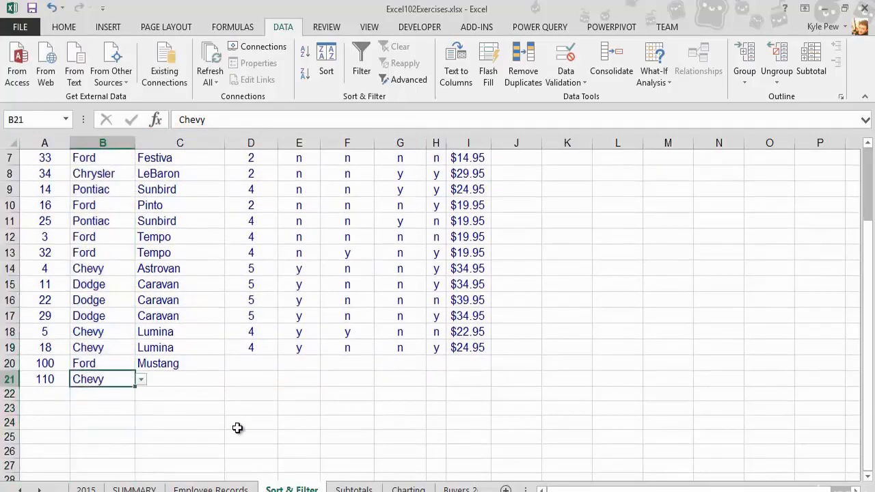
type("Pors")
type("che")
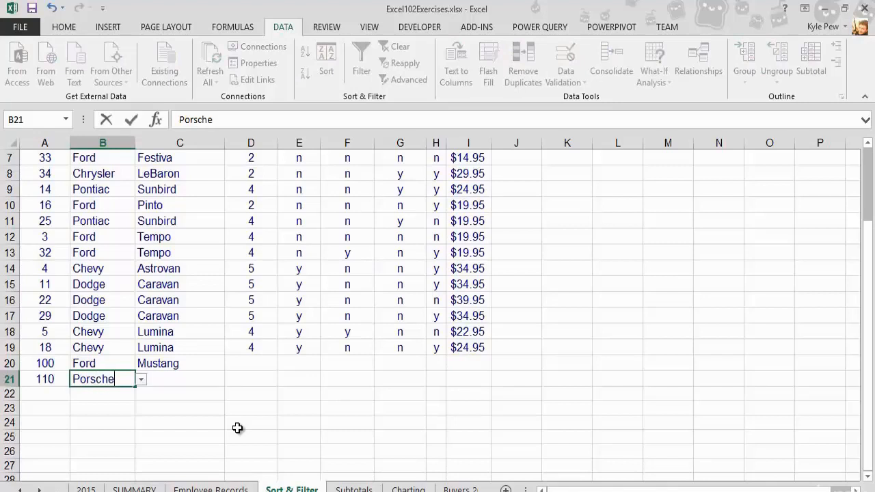
key("Return")
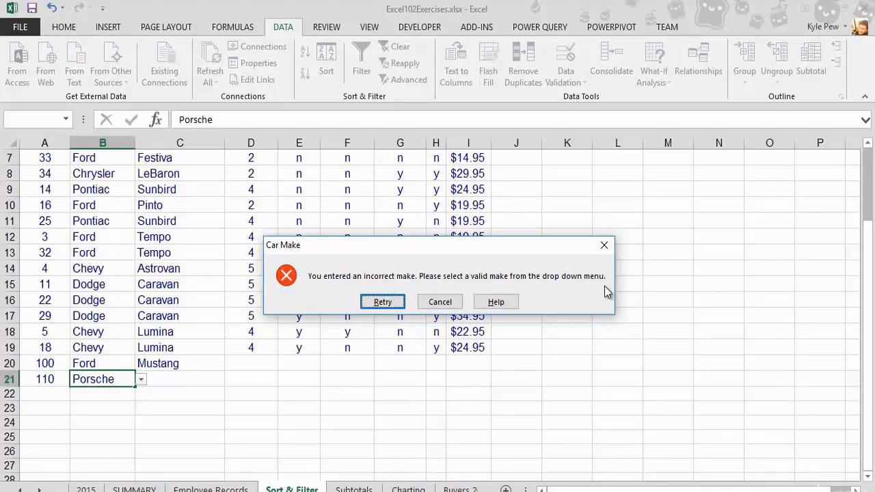
left_click(382, 302)
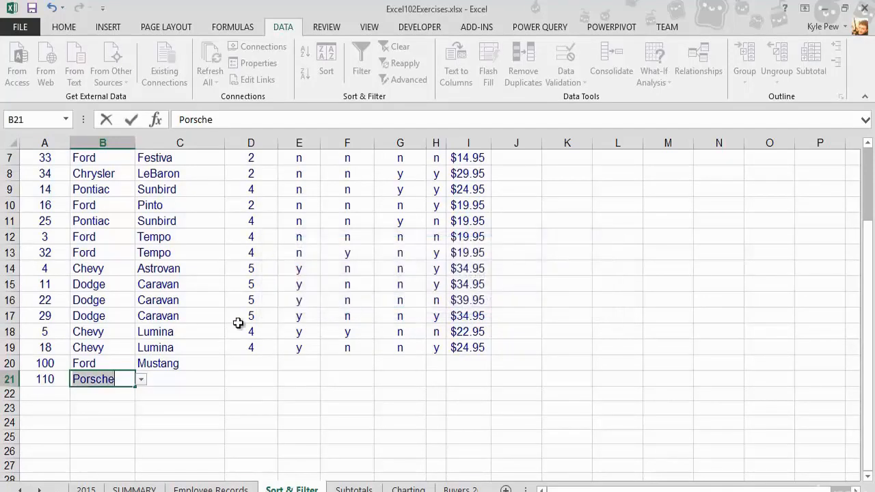
left_click(161, 380)
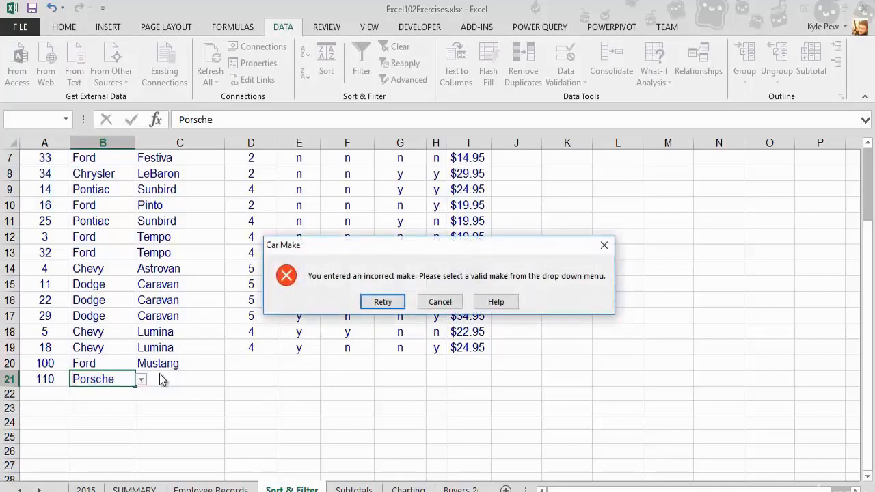
left_click(378, 302)
key("Escape")
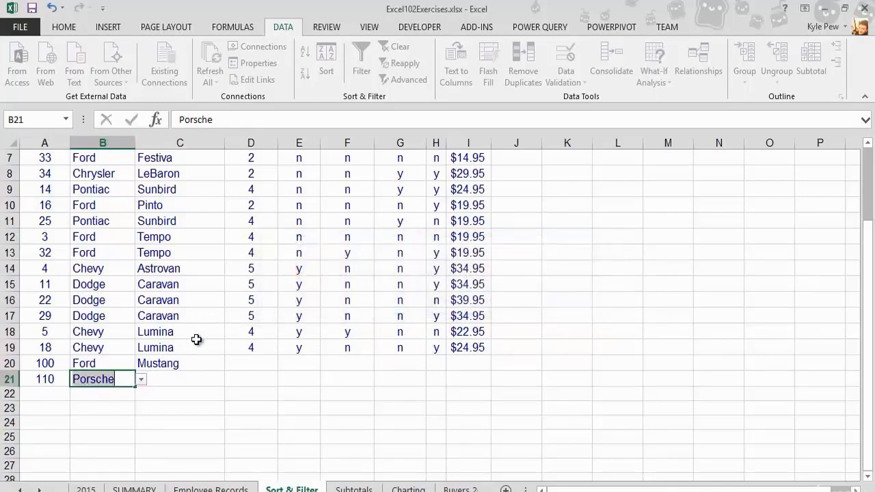
left_click(142, 380)
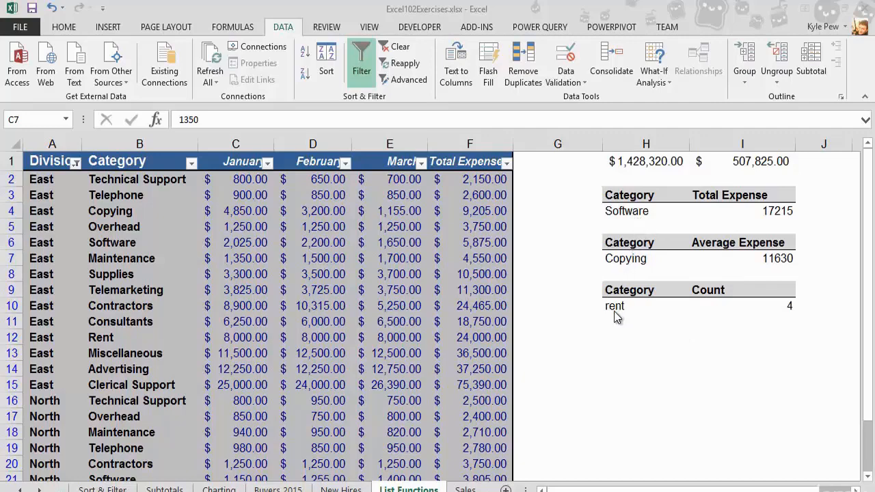
left_click(616, 212)
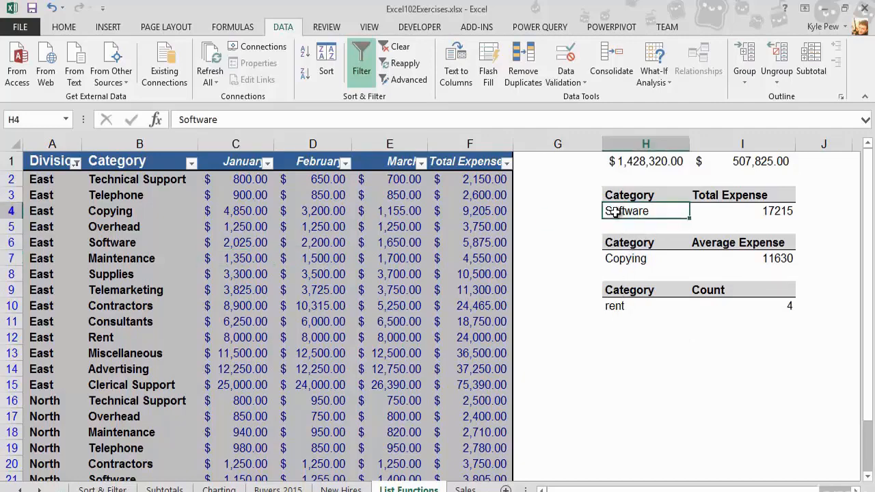
left_click(618, 259)
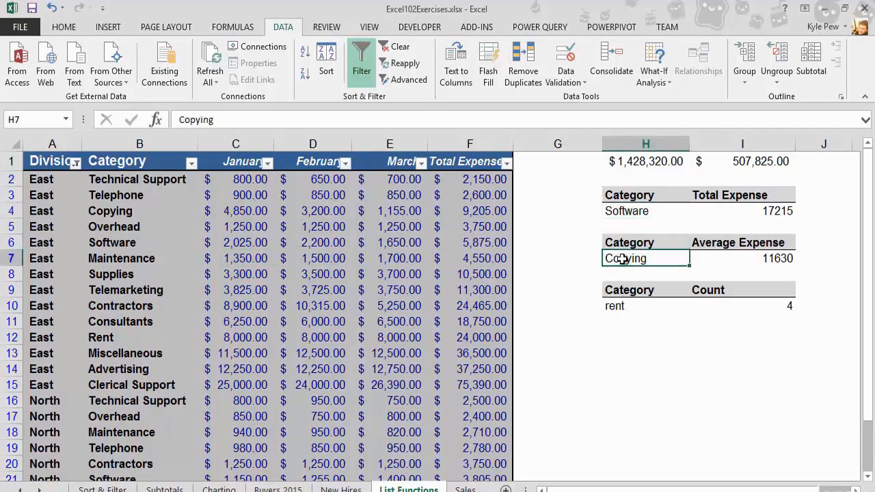
left_click(615, 308)
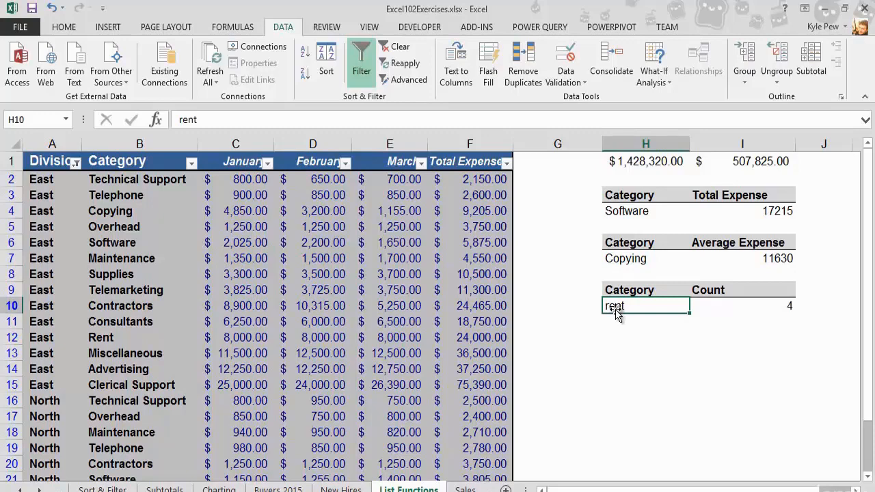
left_click(648, 212)
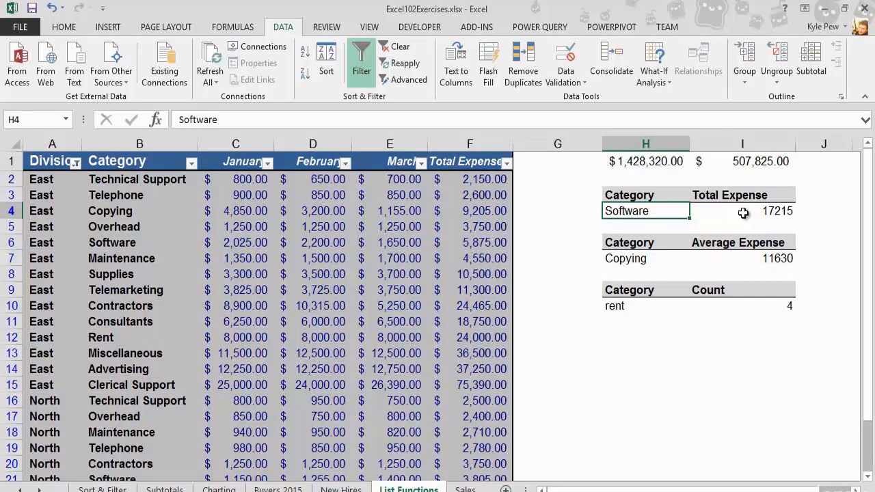
Step: Start a category source list in column N by entering Software, Copying and Rent in cells N3 to N5
left_click(855, 489)
scroll(855, 490, "right", 4)
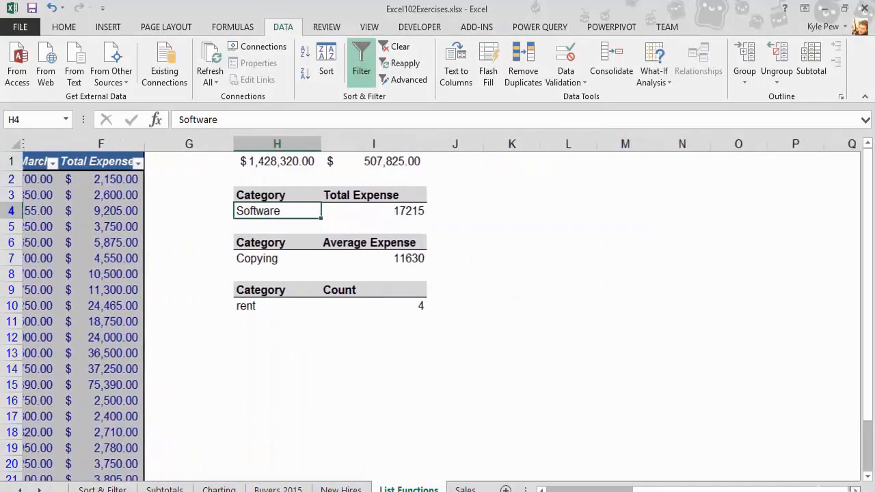
left_click(636, 199)
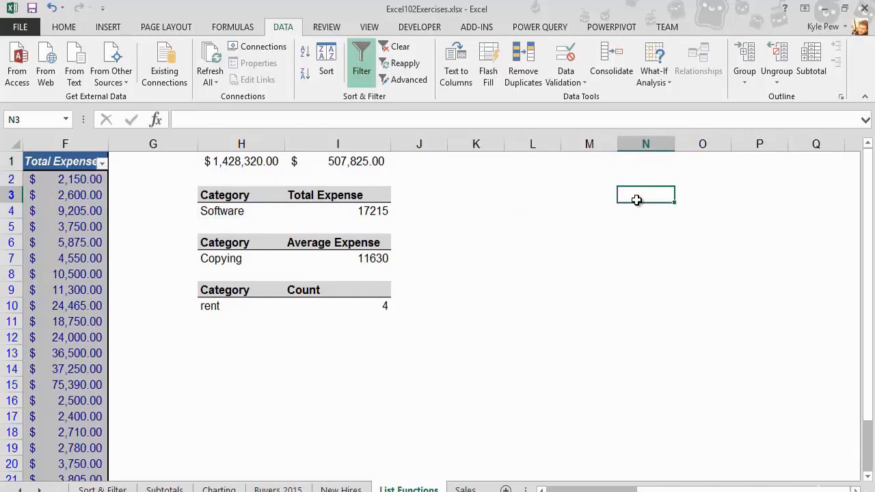
type("Software")
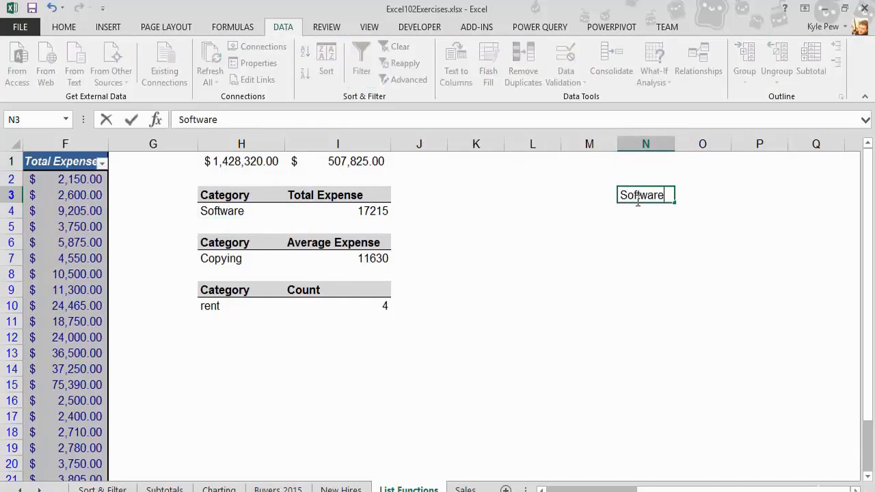
key("Return")
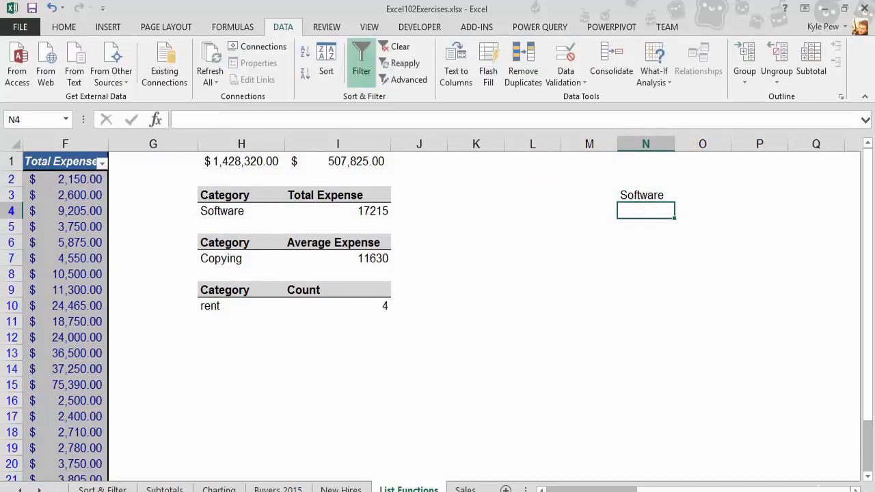
type("Copying")
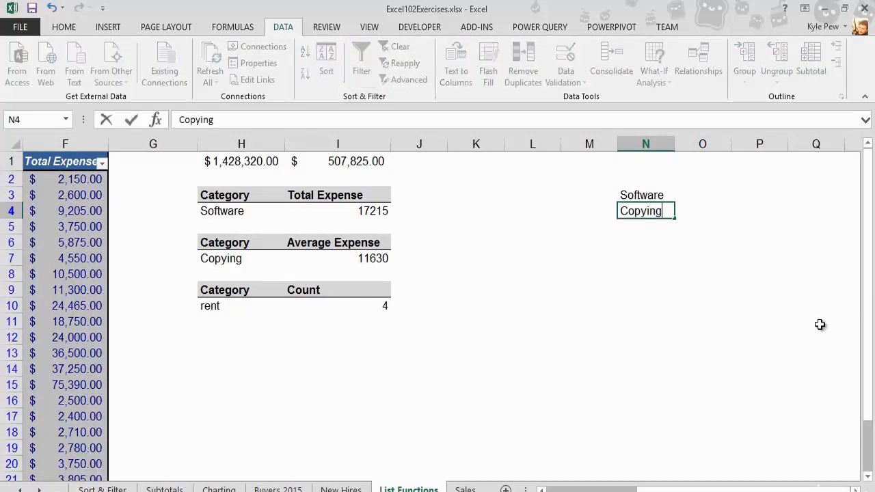
key("Return")
type("Rent")
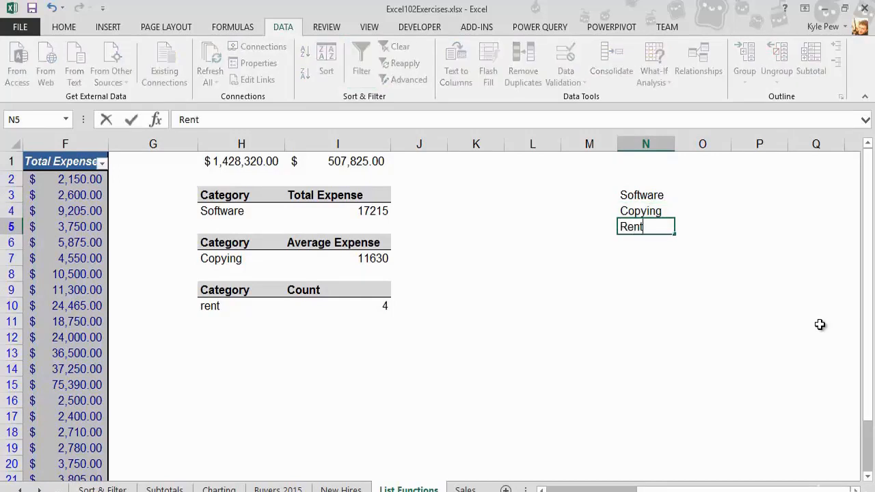
left_click_drag(678, 489, 697, 488)
key("Return")
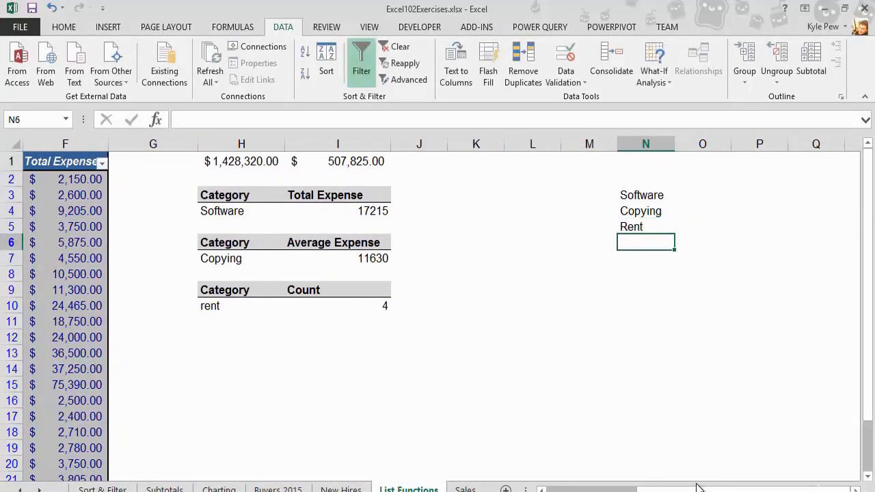
Step: Extend the category source list with Overhead, Supplies and Technical Support in cells N6 to N8
type("Overhead")
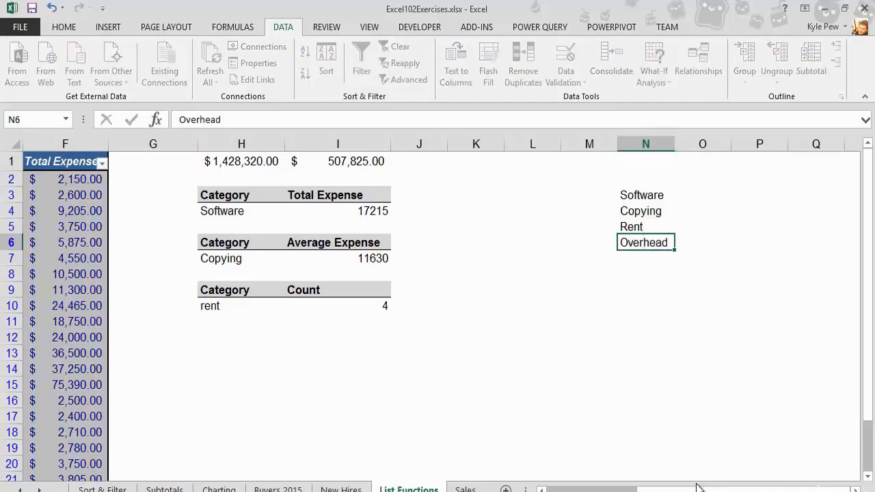
key("Return")
type("Supplies")
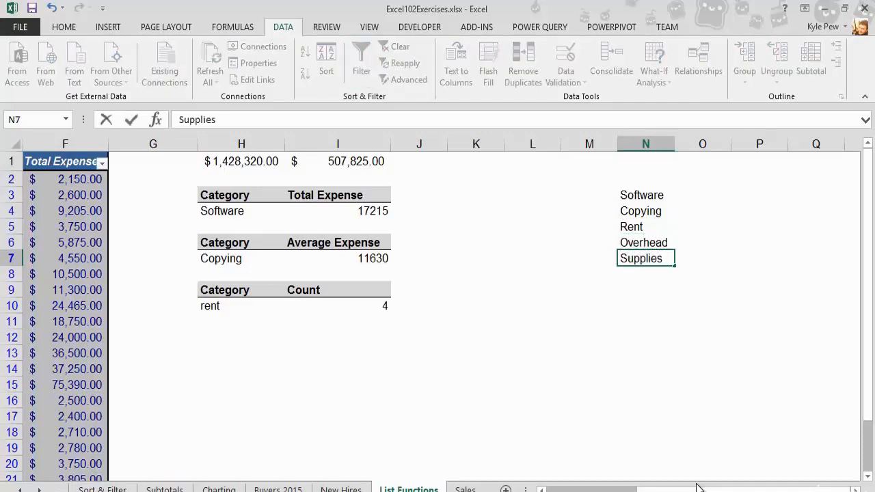
mouse_move(697, 488)
left_mouse_down()
mouse_move(677, 488)
mouse_move(697, 488)
left_mouse_up()
left_click(651, 280)
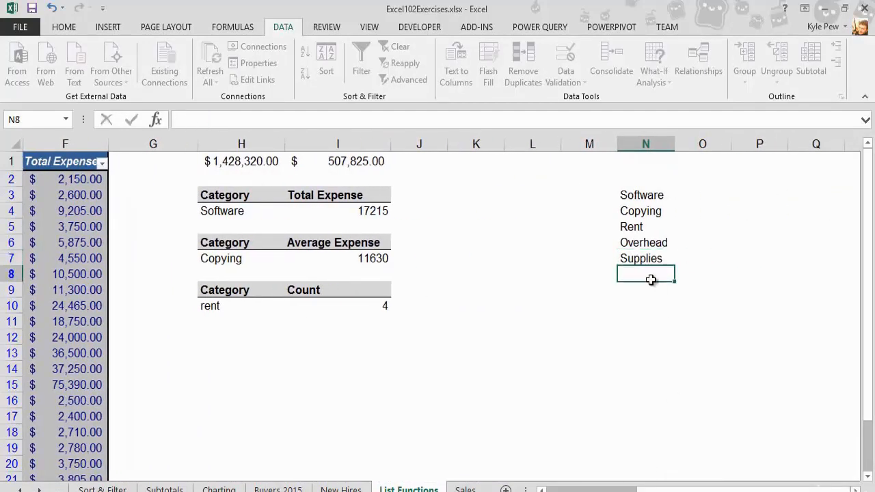
type("Technical Support")
key("Return")
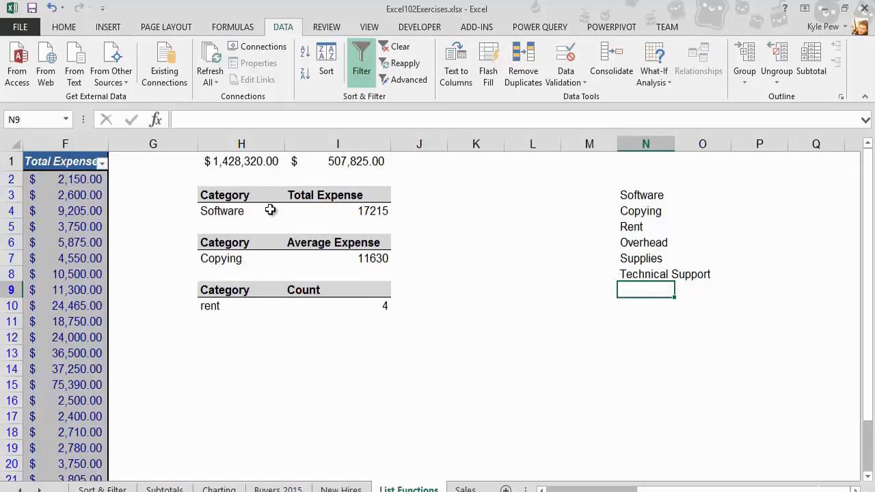
Step: Restrict category cells H4, H7 and H10 together with a List data validation using N3:N8 as the source
left_click(217, 212)
left_click(224, 259, "ctrl")
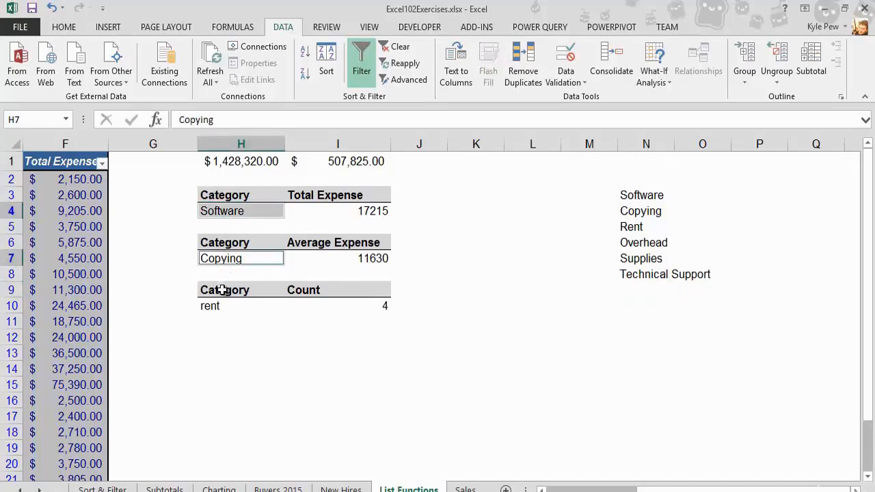
left_click(219, 306, "ctrl")
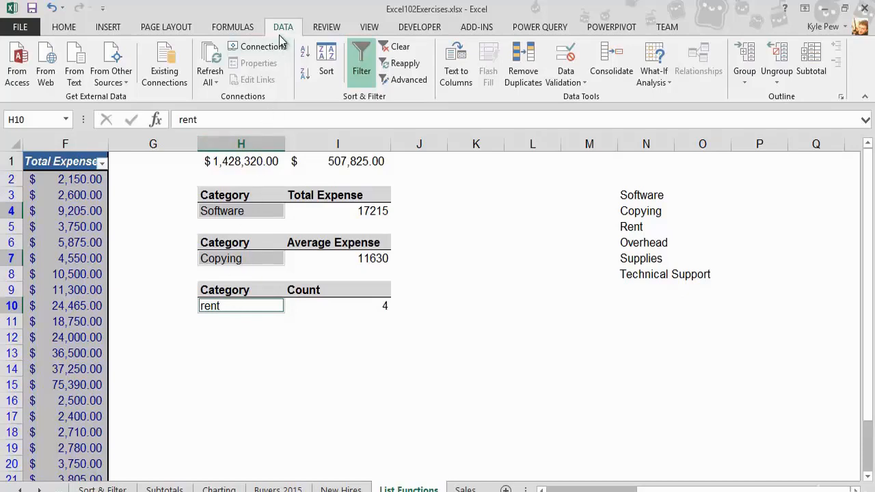
left_click(568, 80)
left_click(570, 97)
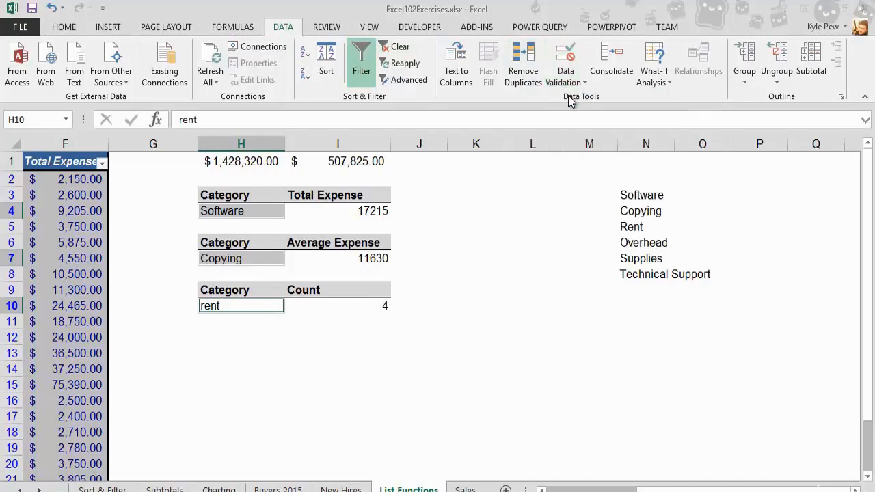
left_click(168, 164)
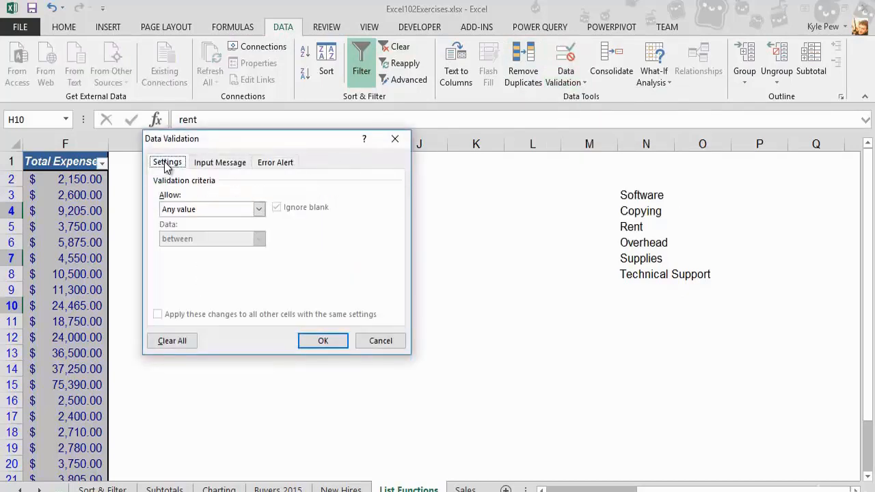
left_click(203, 212)
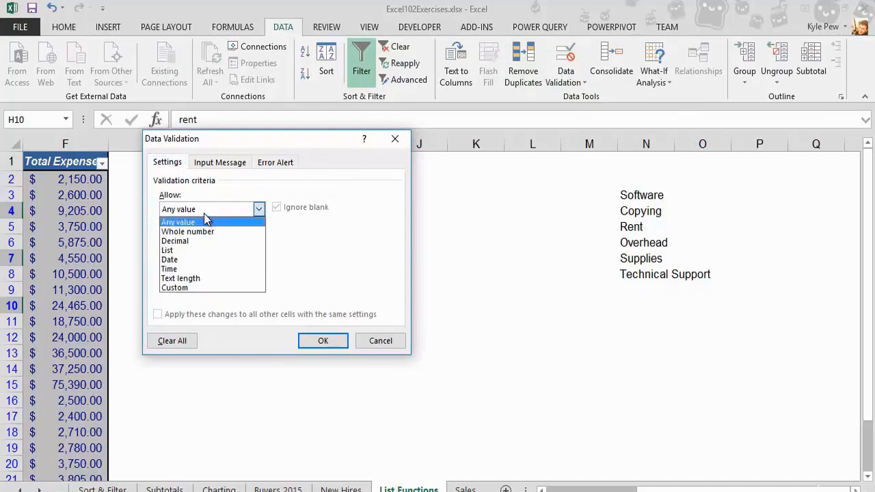
left_click(180, 250)
left_click(175, 269)
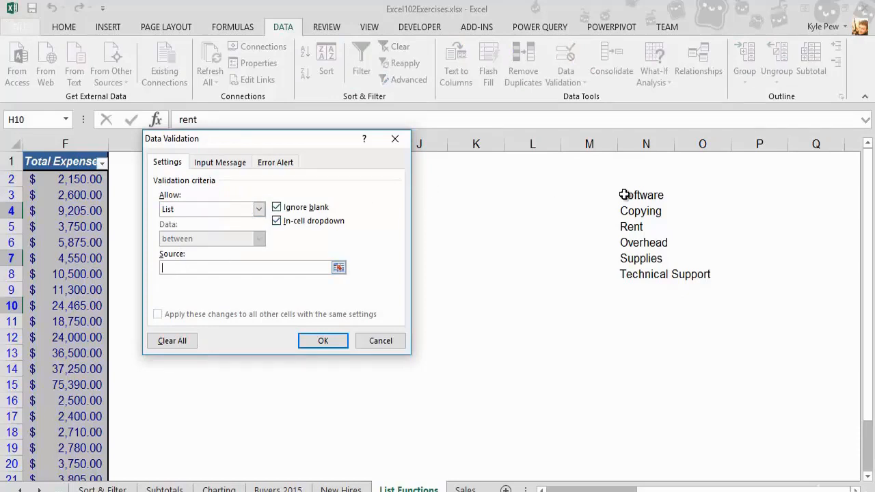
left_click_drag(626, 196, 630, 274)
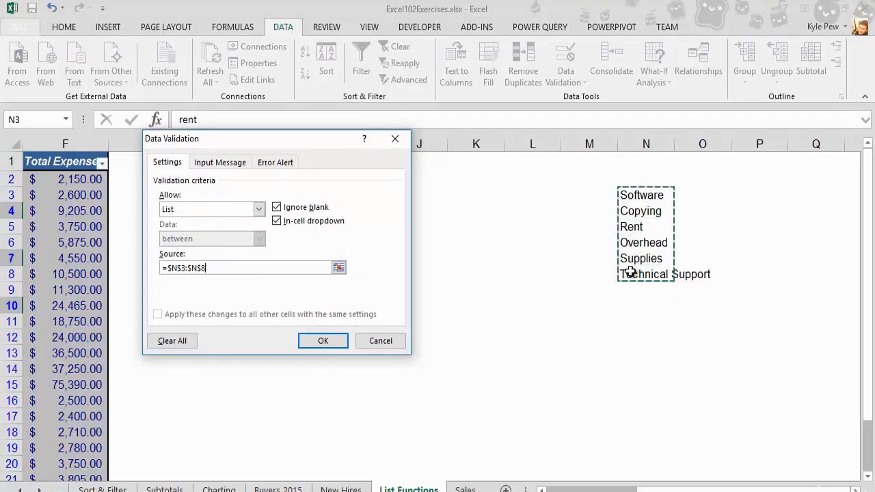
left_click(324, 340)
Step: Choose Copying as the Total Expense category in H4 and Overhead as the Average Expense category in H7
left_click(282, 212)
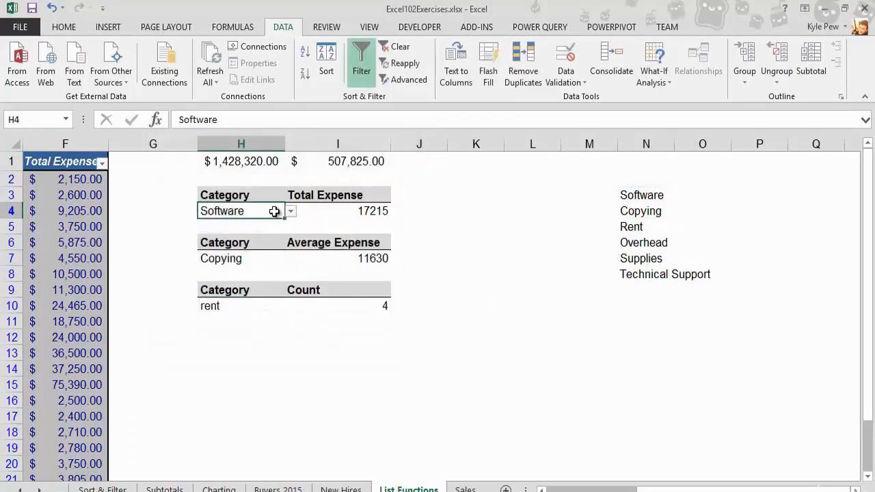
left_click(291, 214)
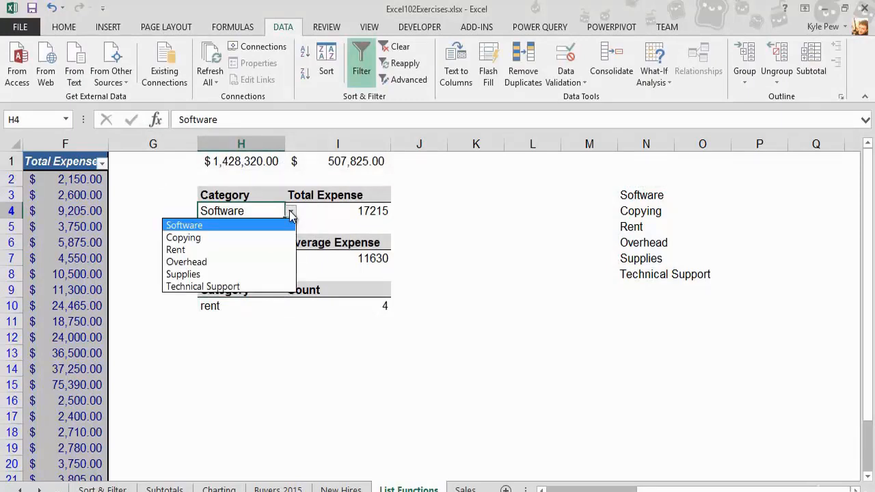
left_click(191, 237)
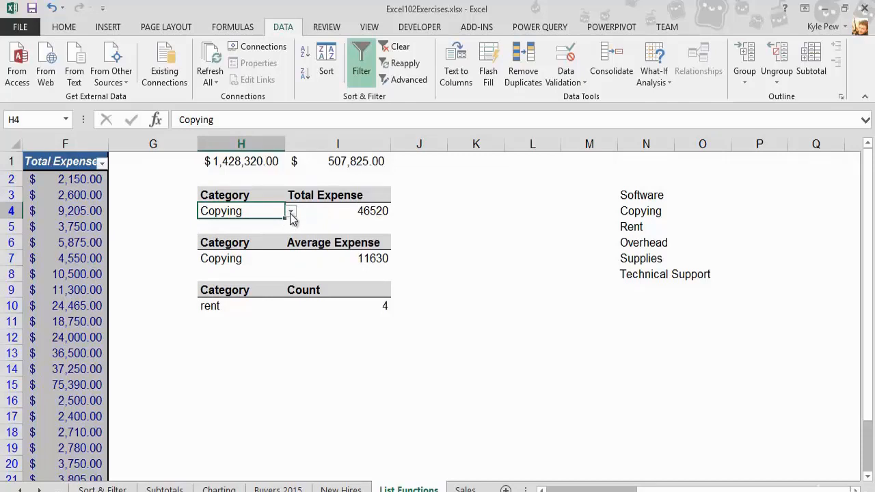
left_click(282, 259)
left_click(291, 260)
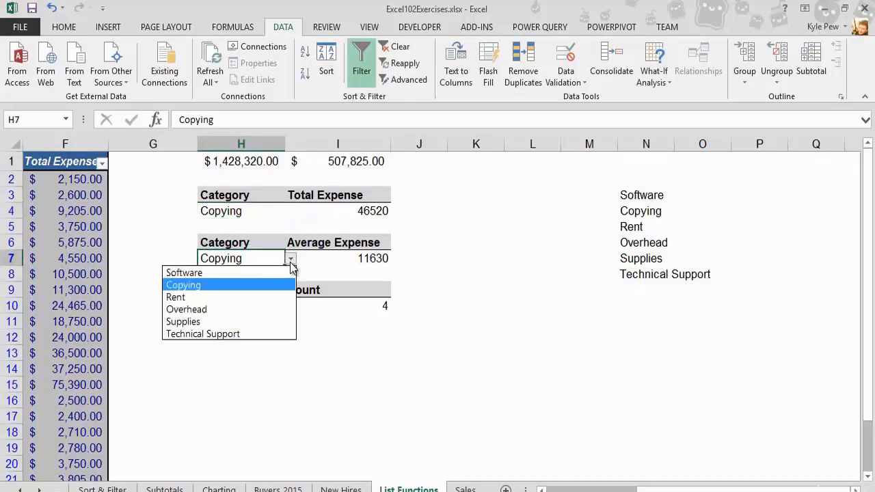
left_click(226, 308)
Step: Choose Overhead as the Count category in cell H10, and switch it to Software
left_click(252, 306)
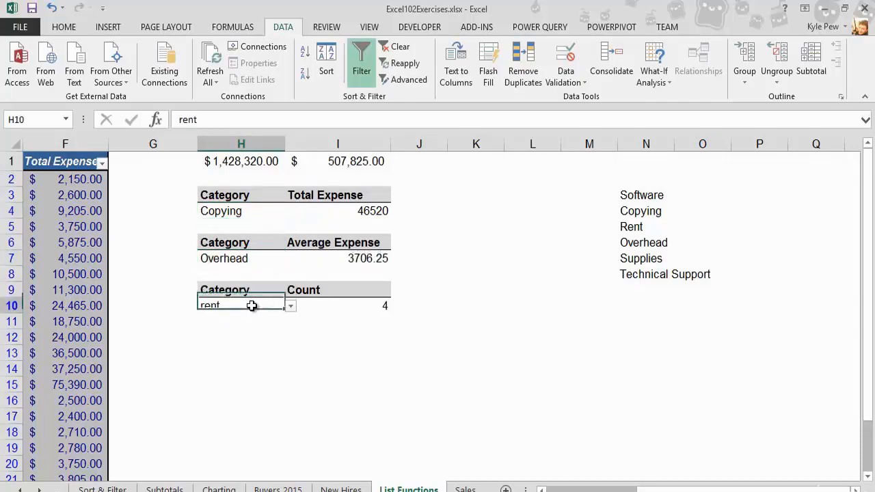
left_click(291, 307)
left_click(233, 356)
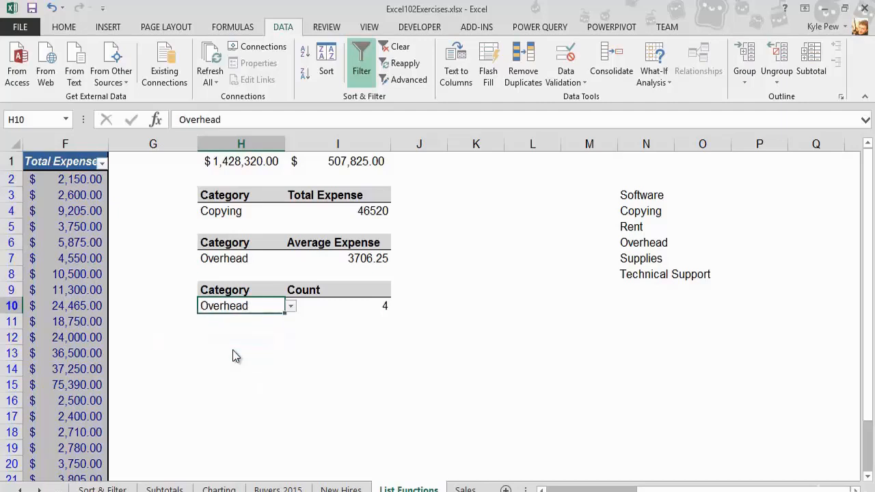
left_click(291, 308)
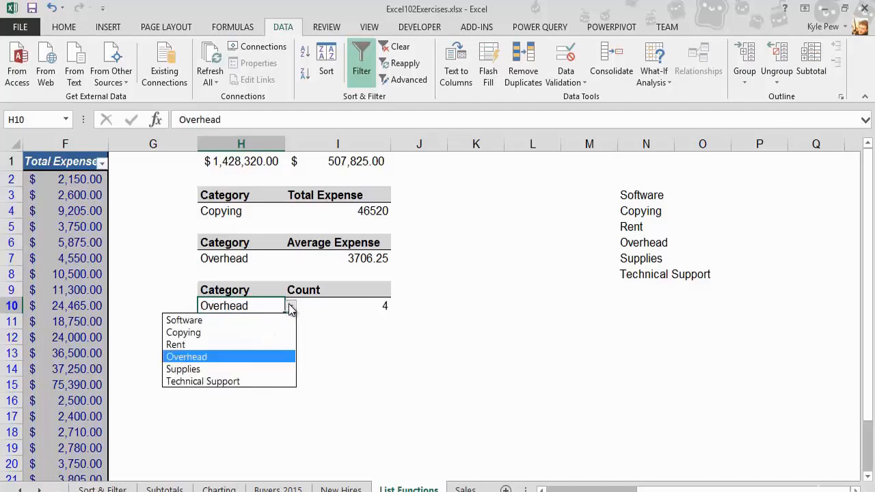
left_click(244, 321)
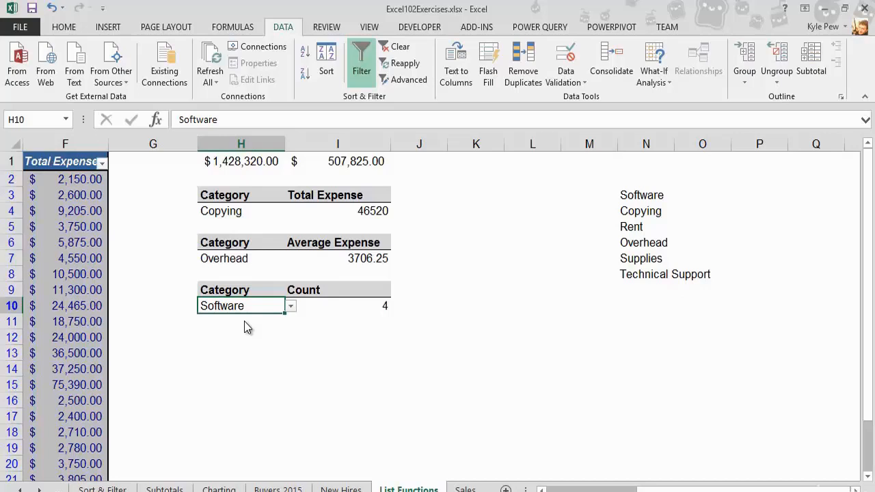
Step: Insert a row above Overhead in the category source list and enter Contractors in cell N6
left_click(638, 244)
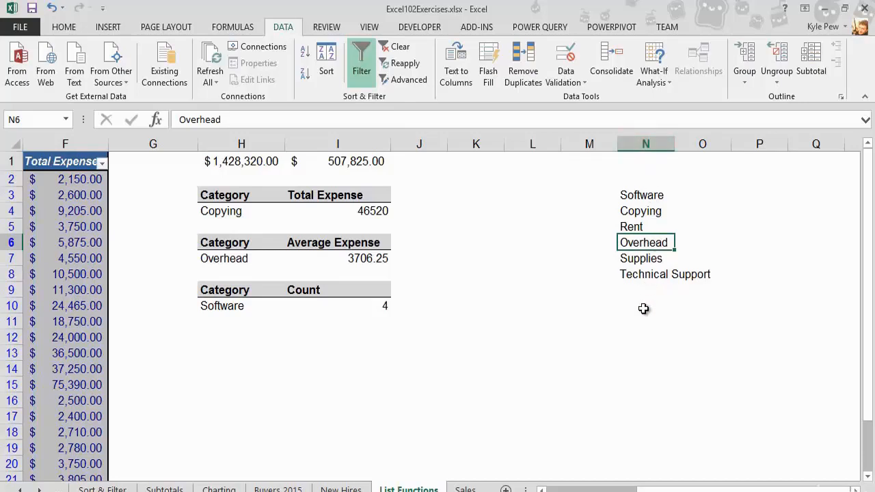
right_click(630, 242)
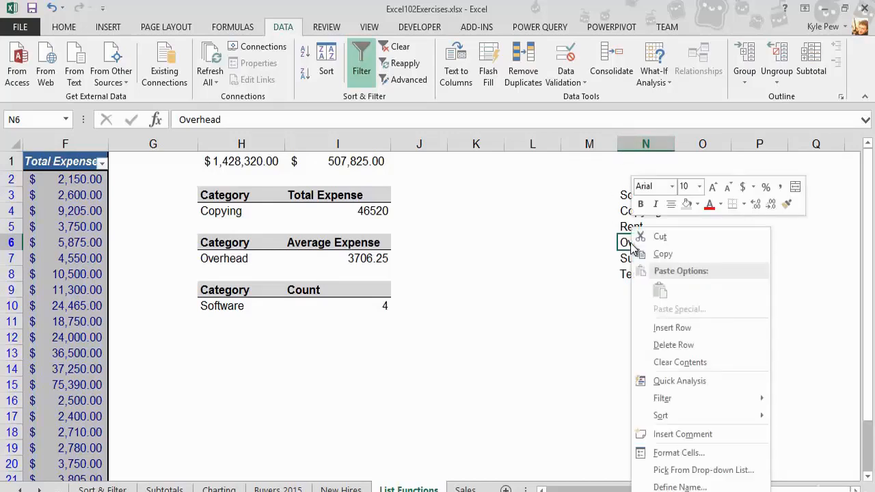
left_click(674, 331)
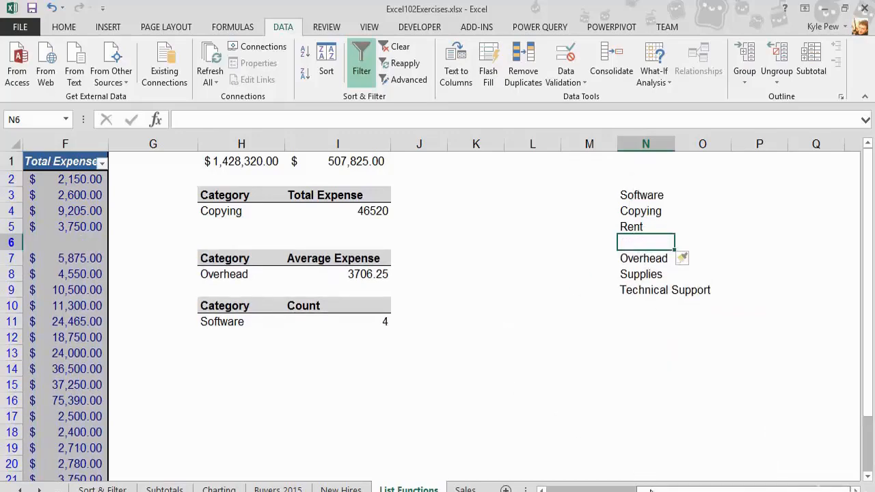
left_click_drag(629, 489, 645, 478)
type("Contr")
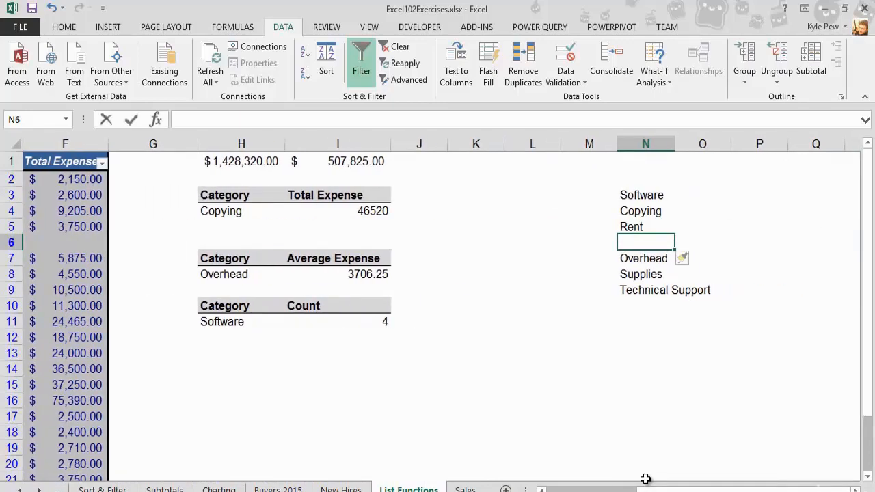
type("act")
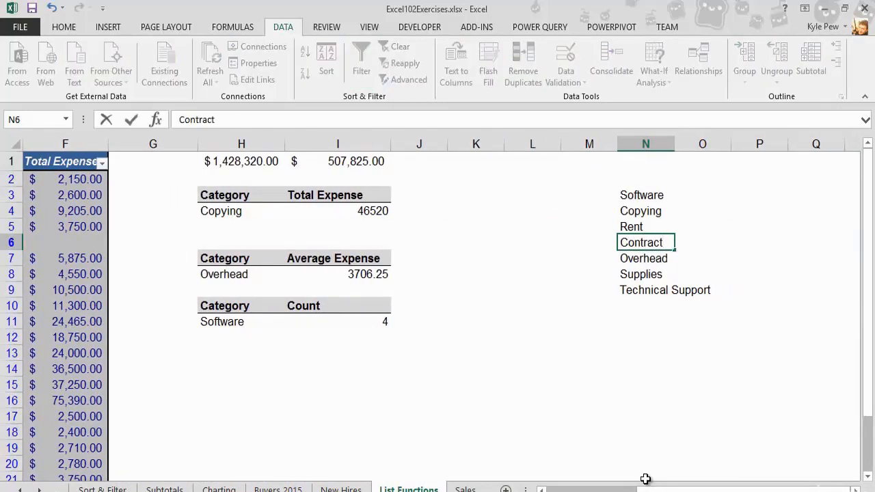
type("ors")
key("Return")
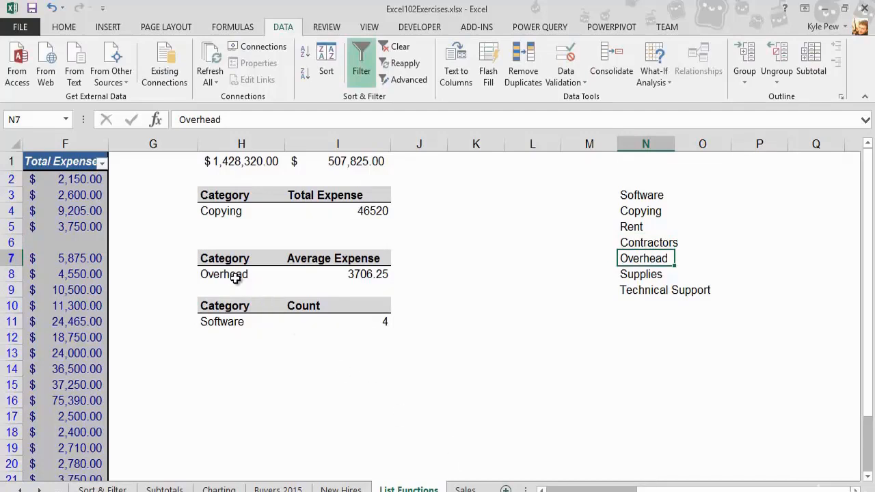
Step: Choose Contractors as the category for both Average Expense in H8 and Count in H11
left_click(234, 275)
left_click(290, 274)
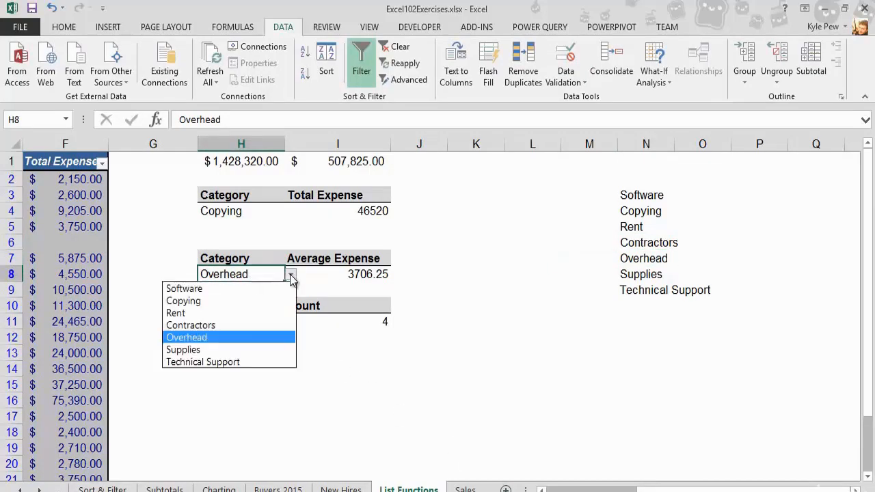
left_click(213, 326)
left_click(264, 321)
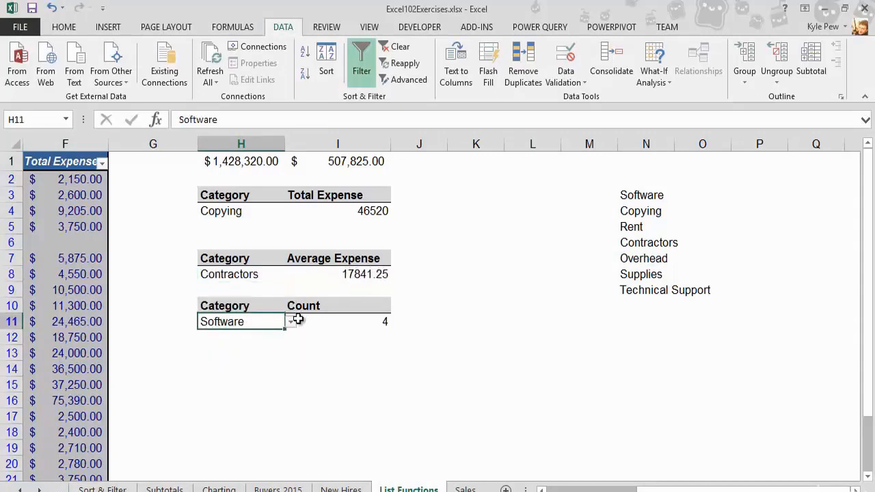
left_click(291, 322)
left_click(197, 373)
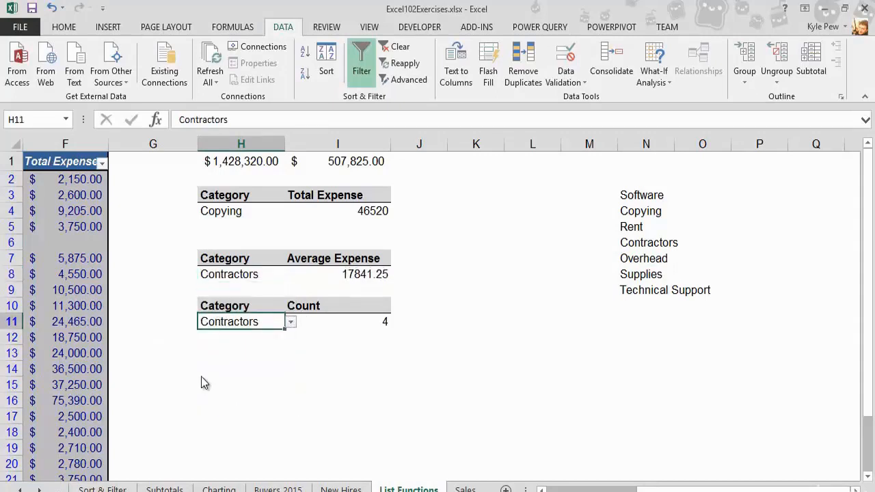